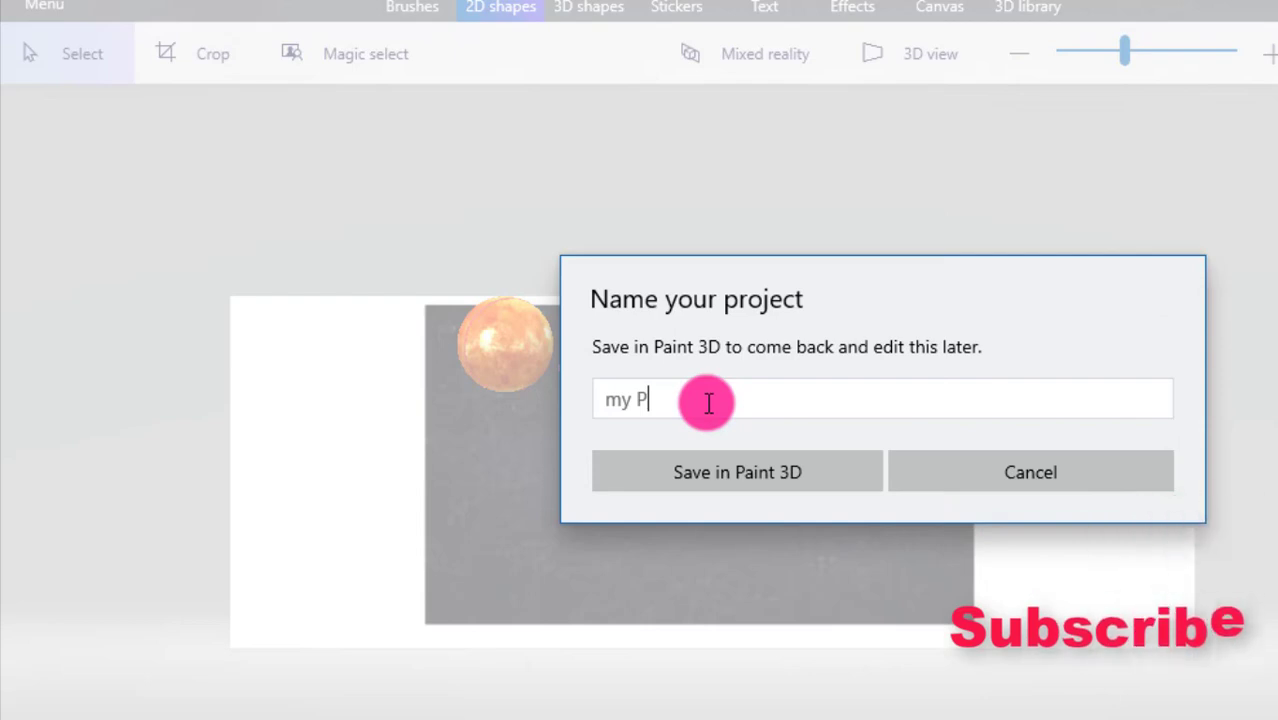
Save the project under the name "my Project 1"
text(roject)
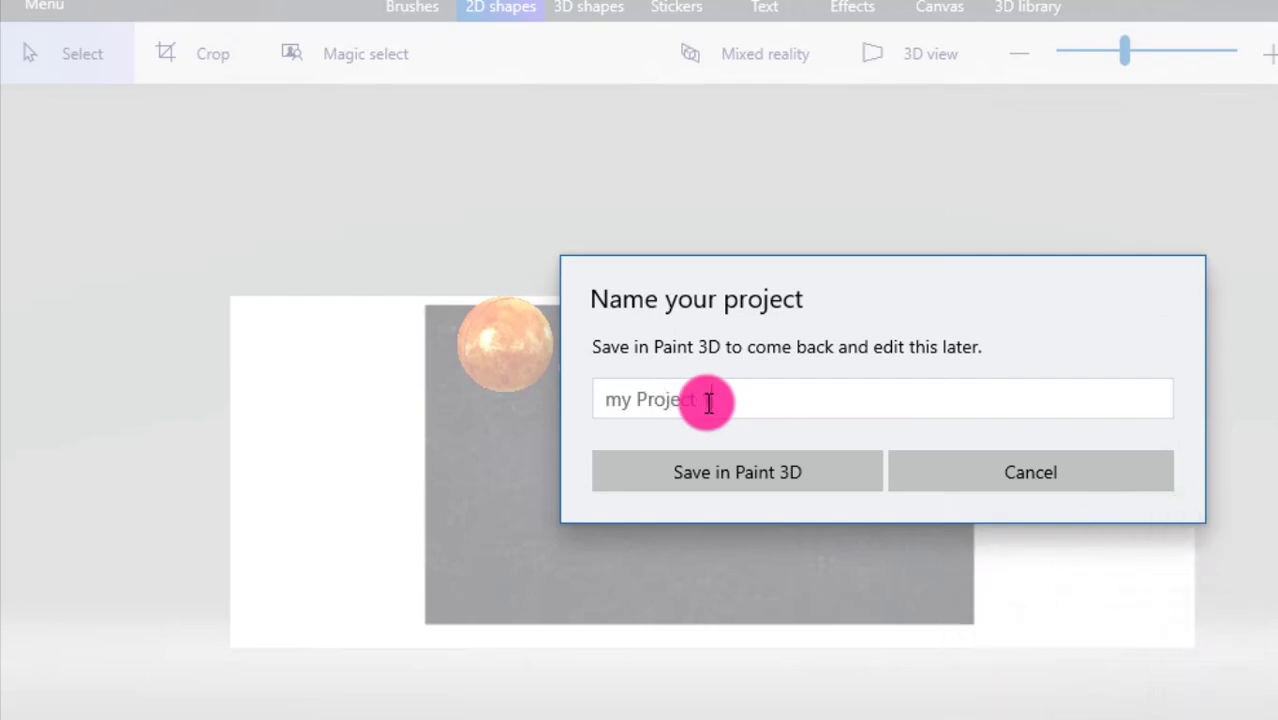
text( 1)
click(736, 478)
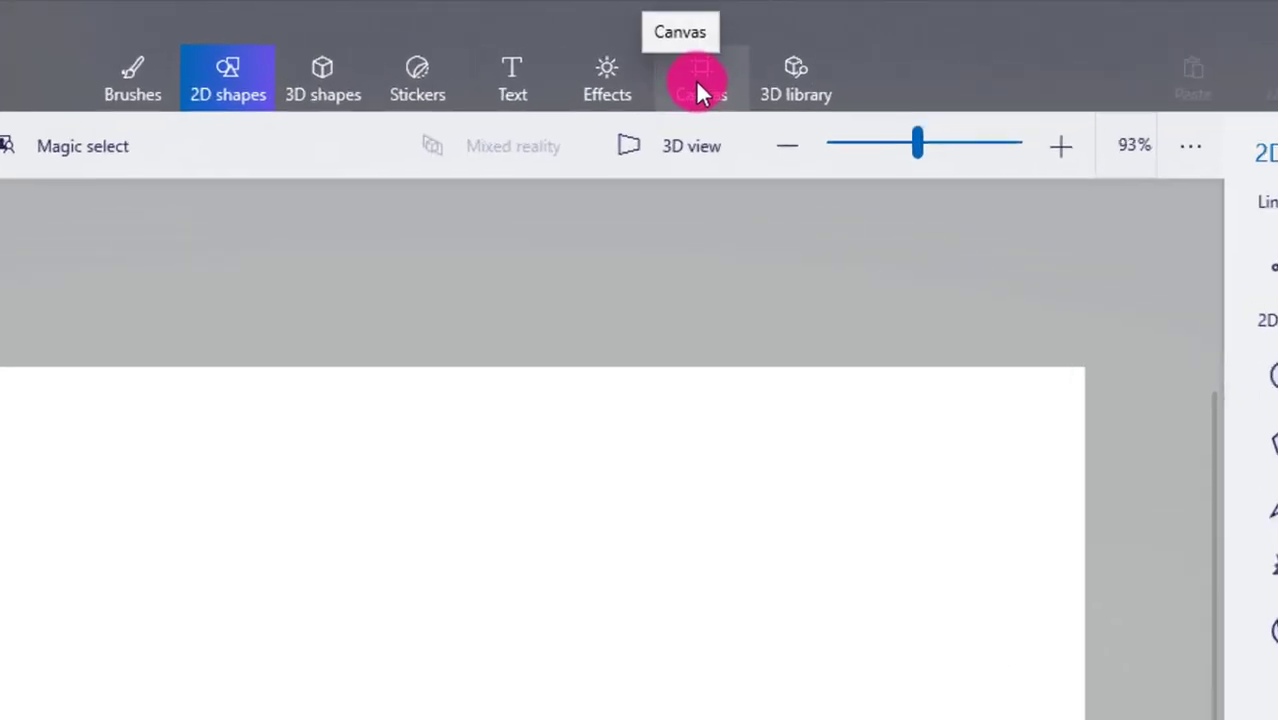
Enlarge the canvas to about 1180 by 640 px and make it transparent
click(700, 88)
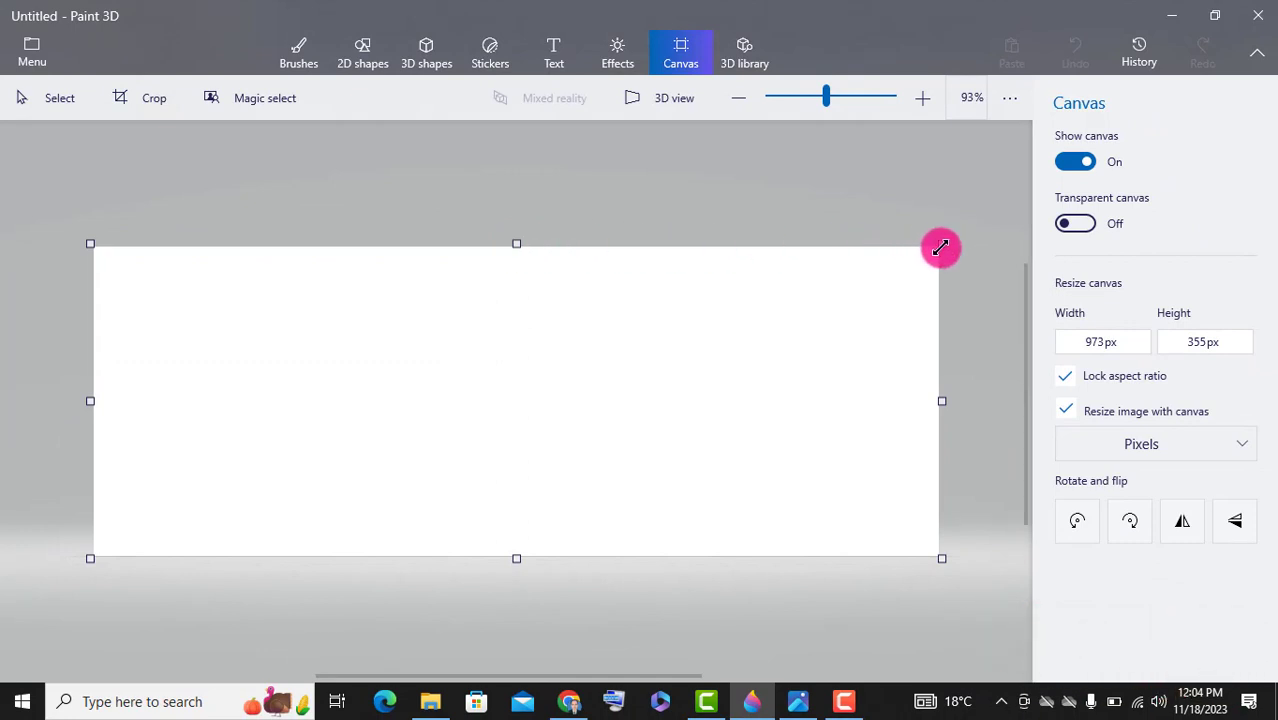
drag(941, 247, 975, 219)
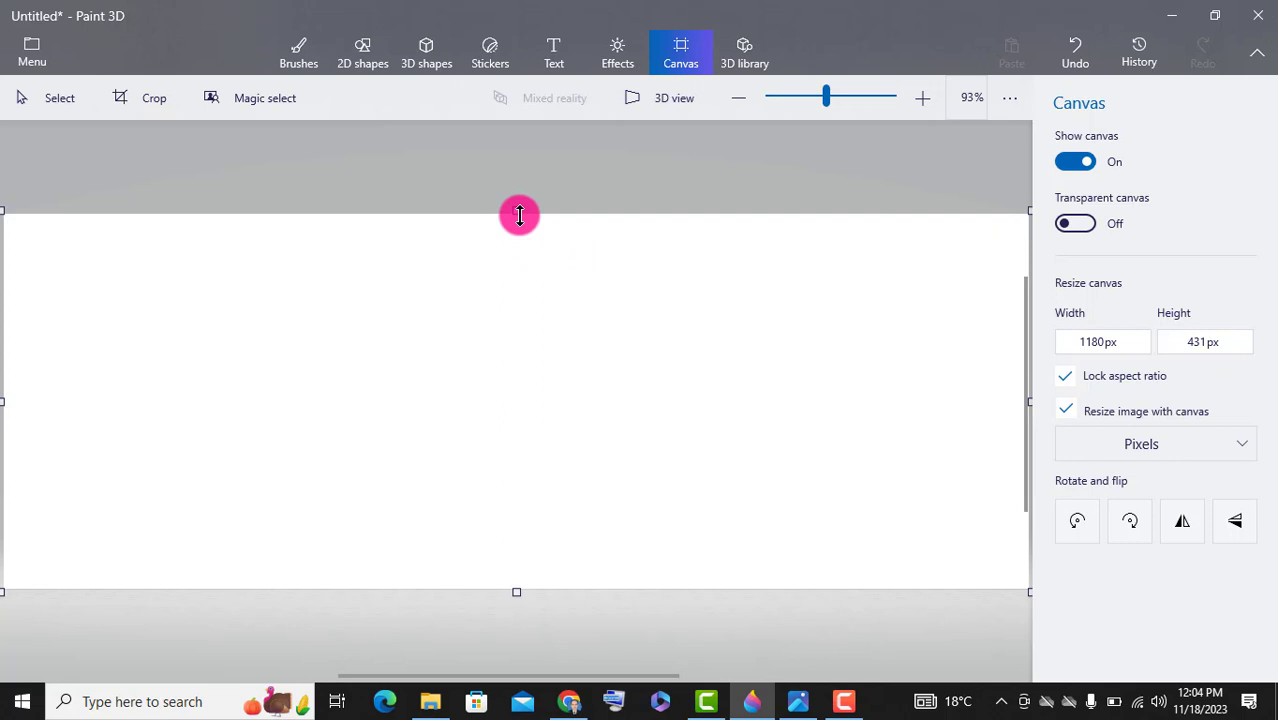
drag(517, 213, 509, 127)
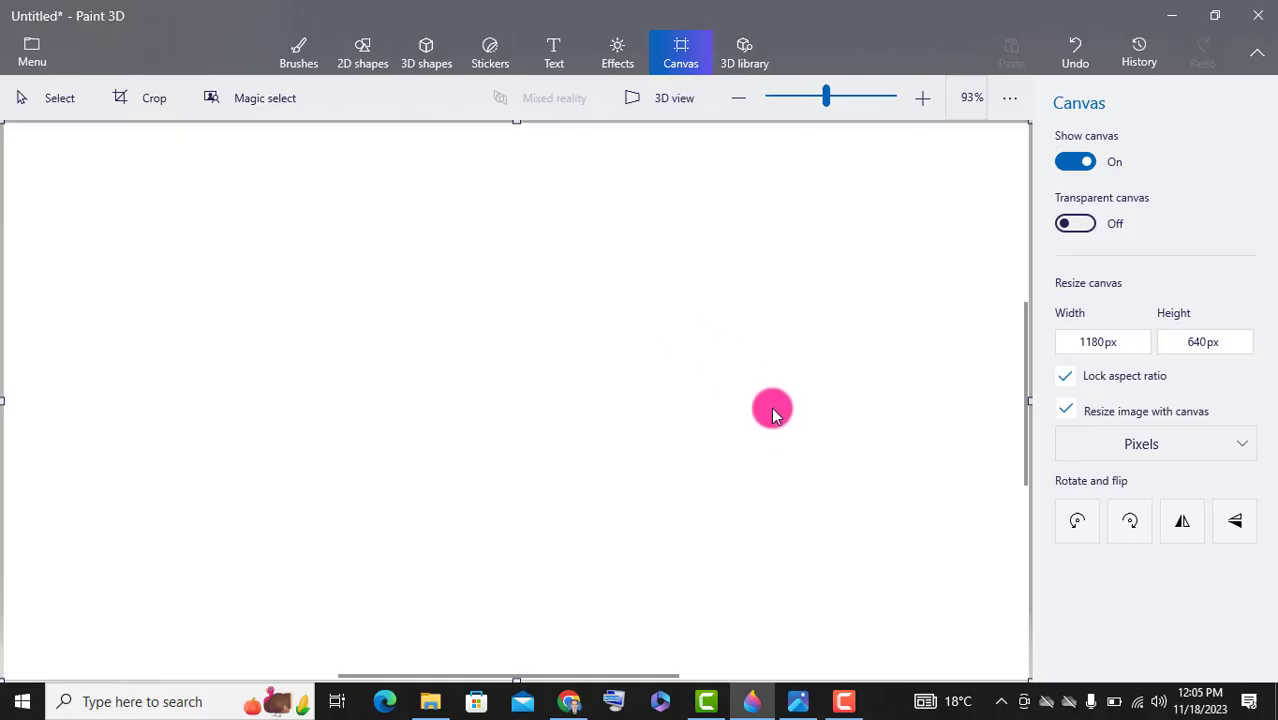
click(1080, 222)
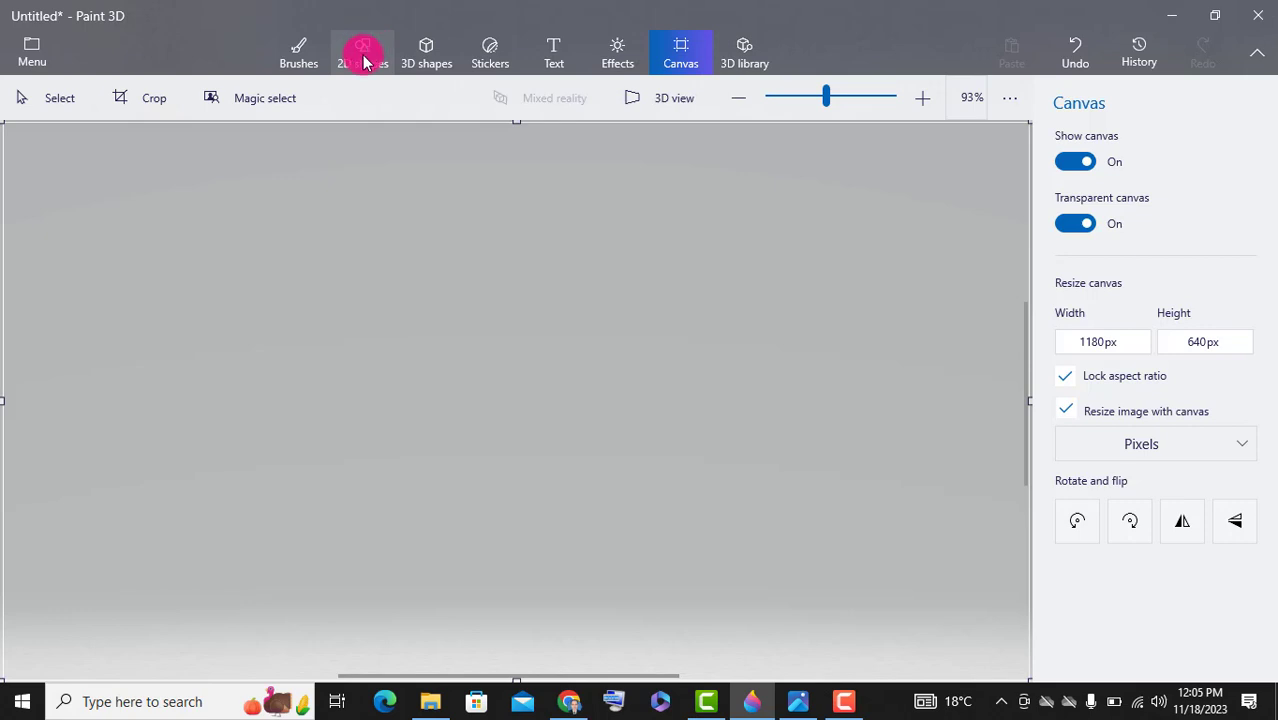
Look through the 3D library, viewing the search results for "mars" and the overview of model categories
click(418, 60)
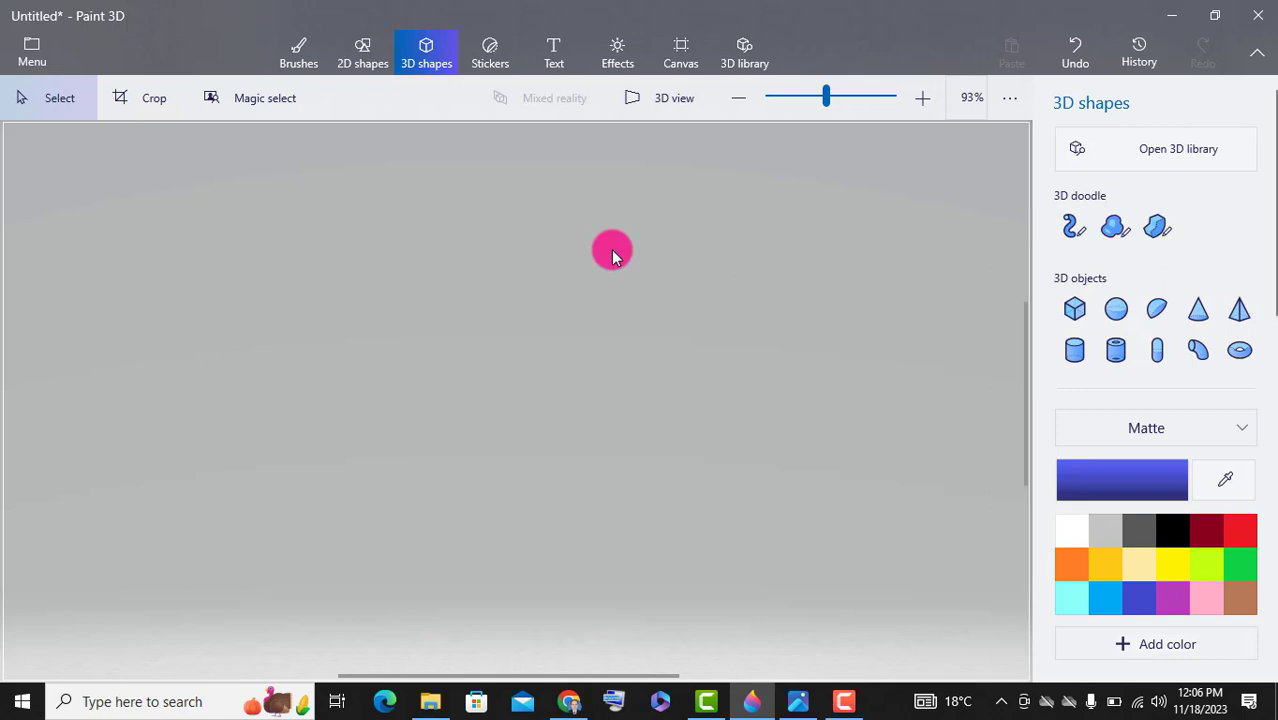
click(743, 55)
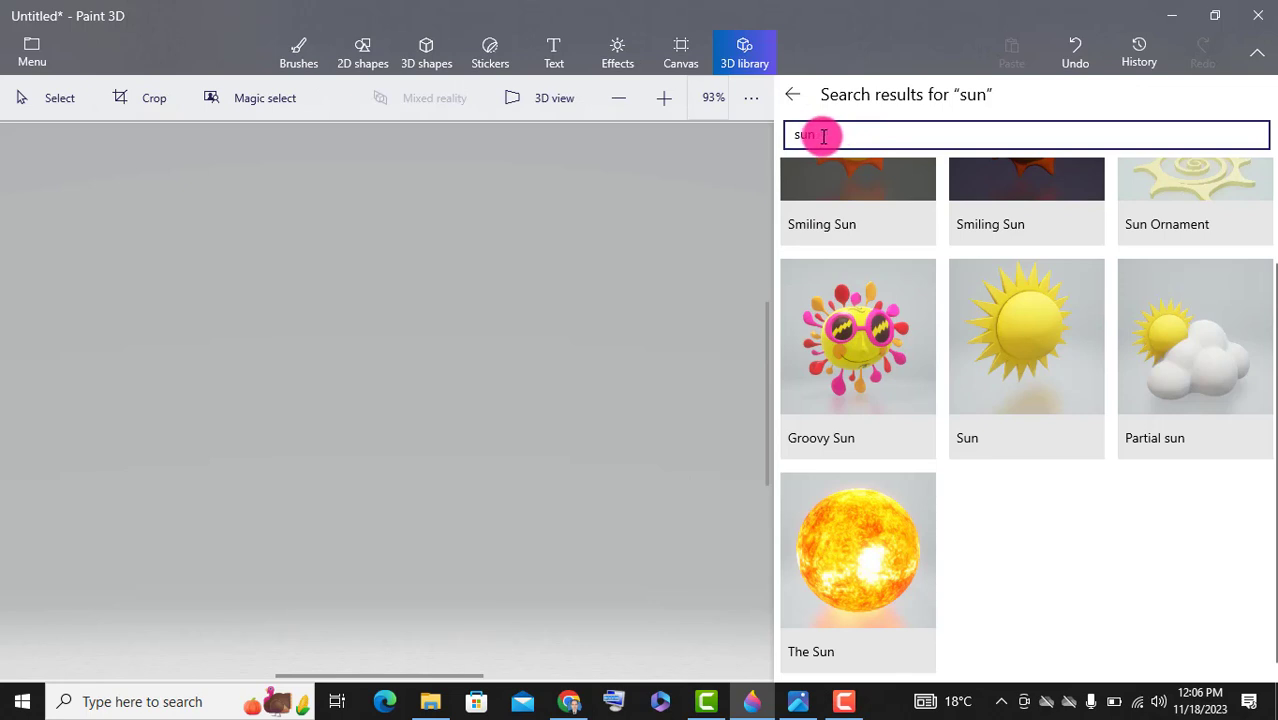
click(794, 98)
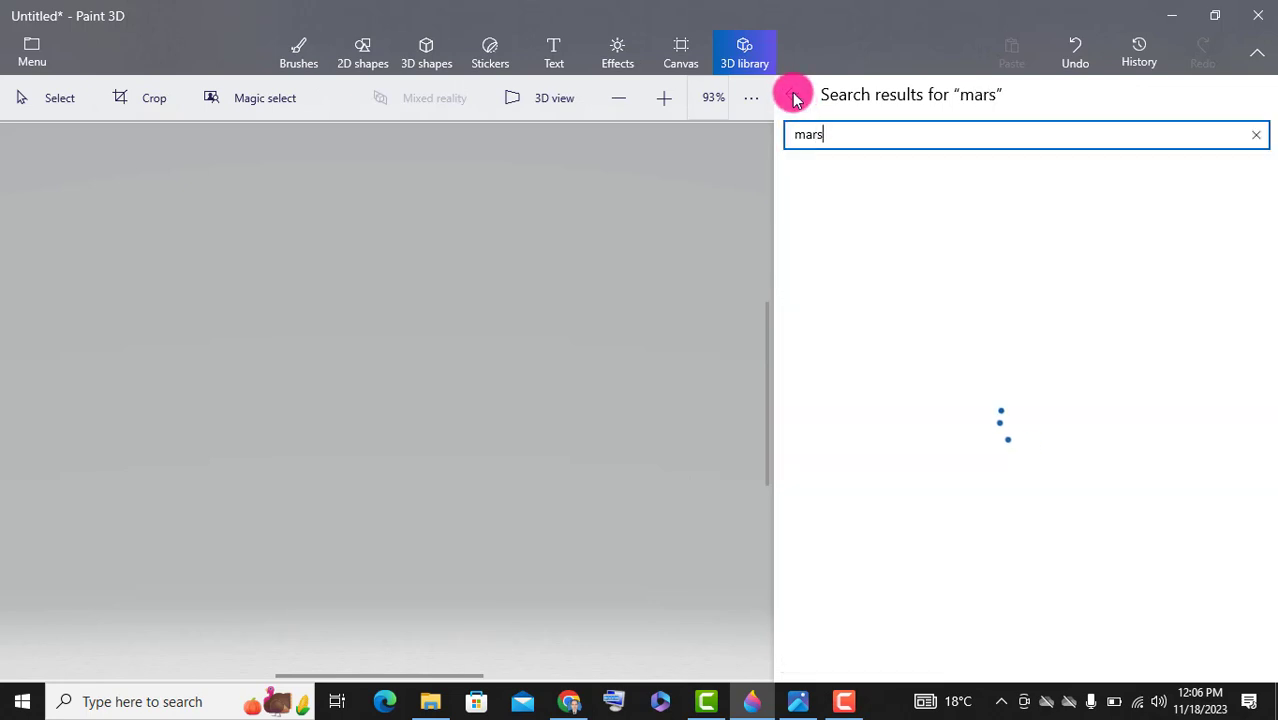
click(839, 142)
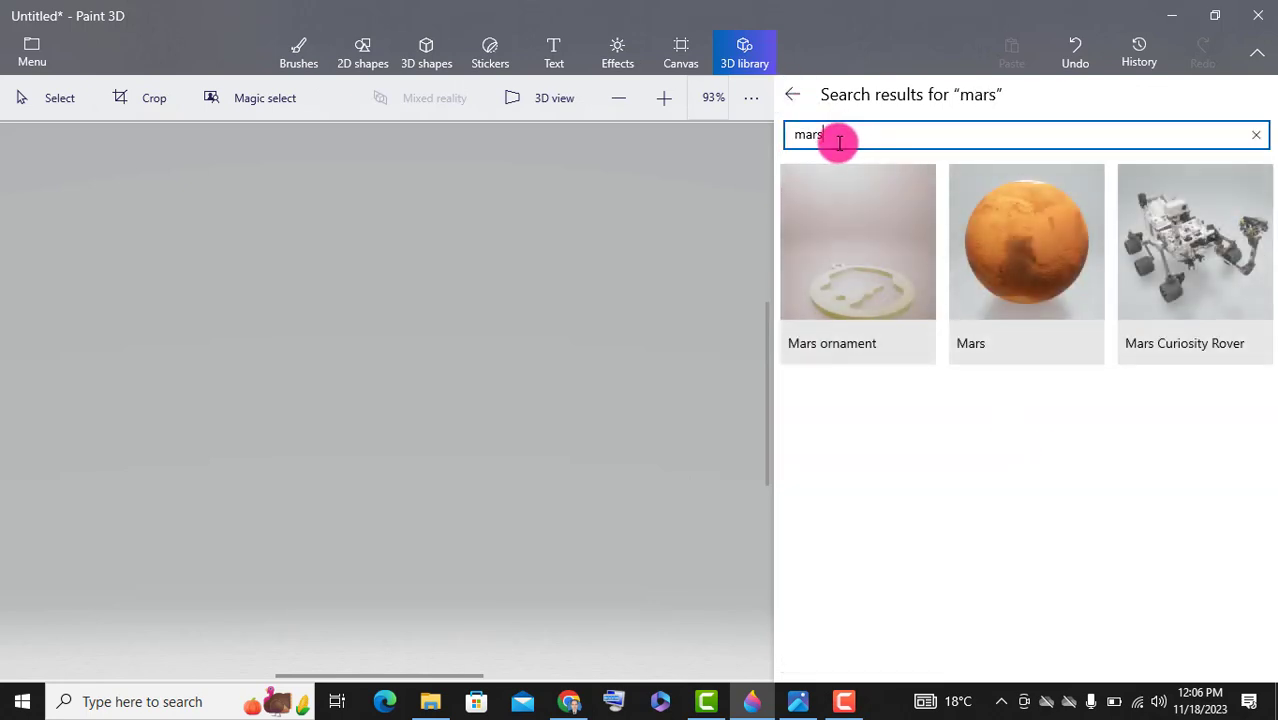
key(BackSpace)
key(BackSpace)
key(BackSpace)
click(793, 95)
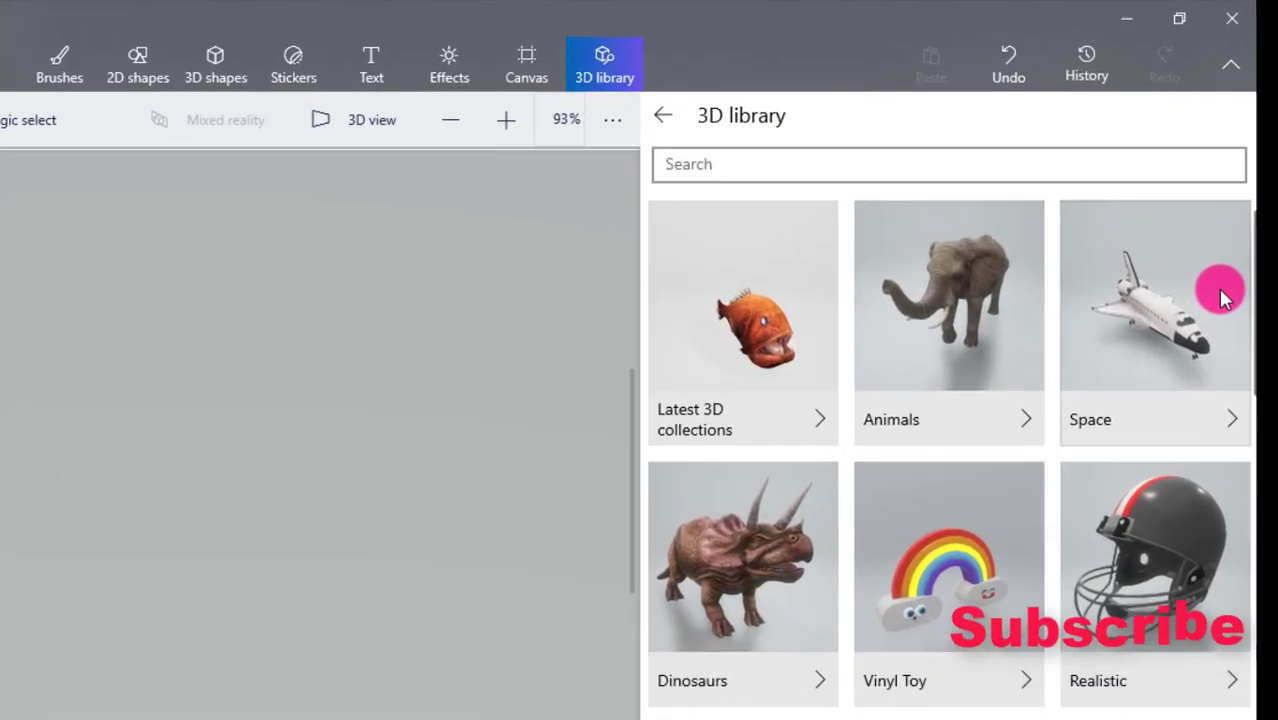
drag(1255, 278, 1245, 491)
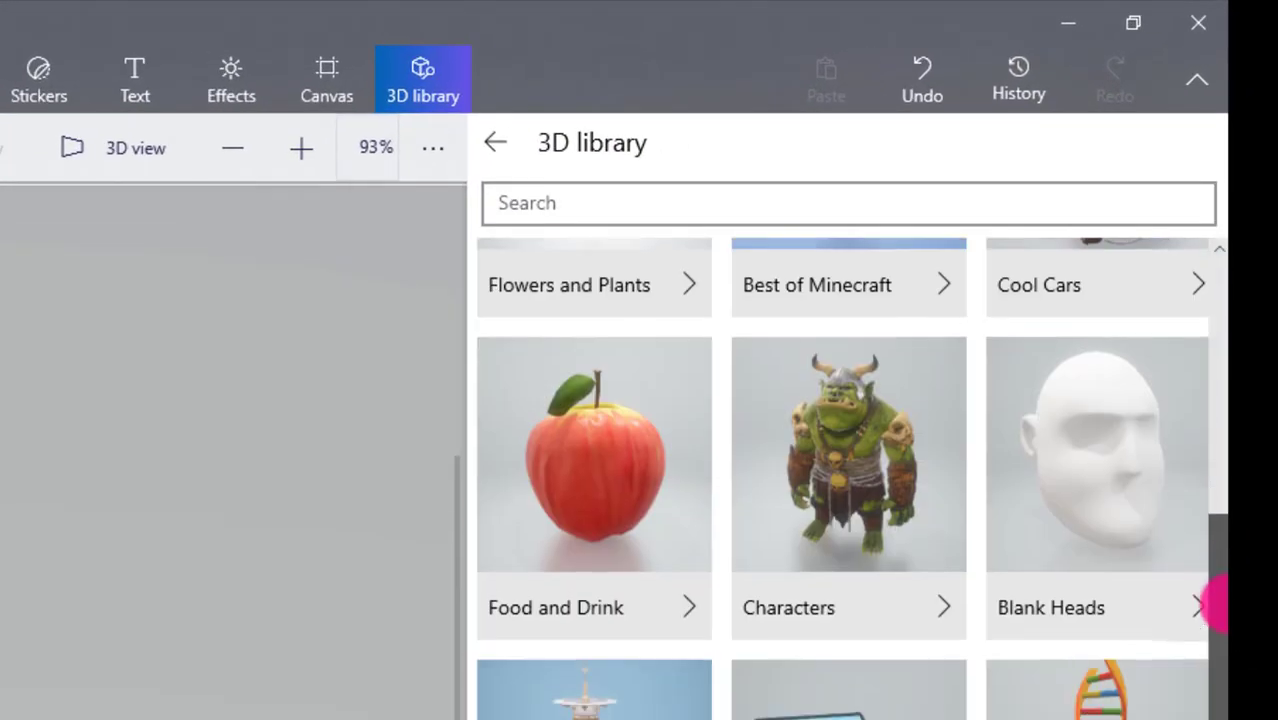
drag(1215, 600, 1218, 310)
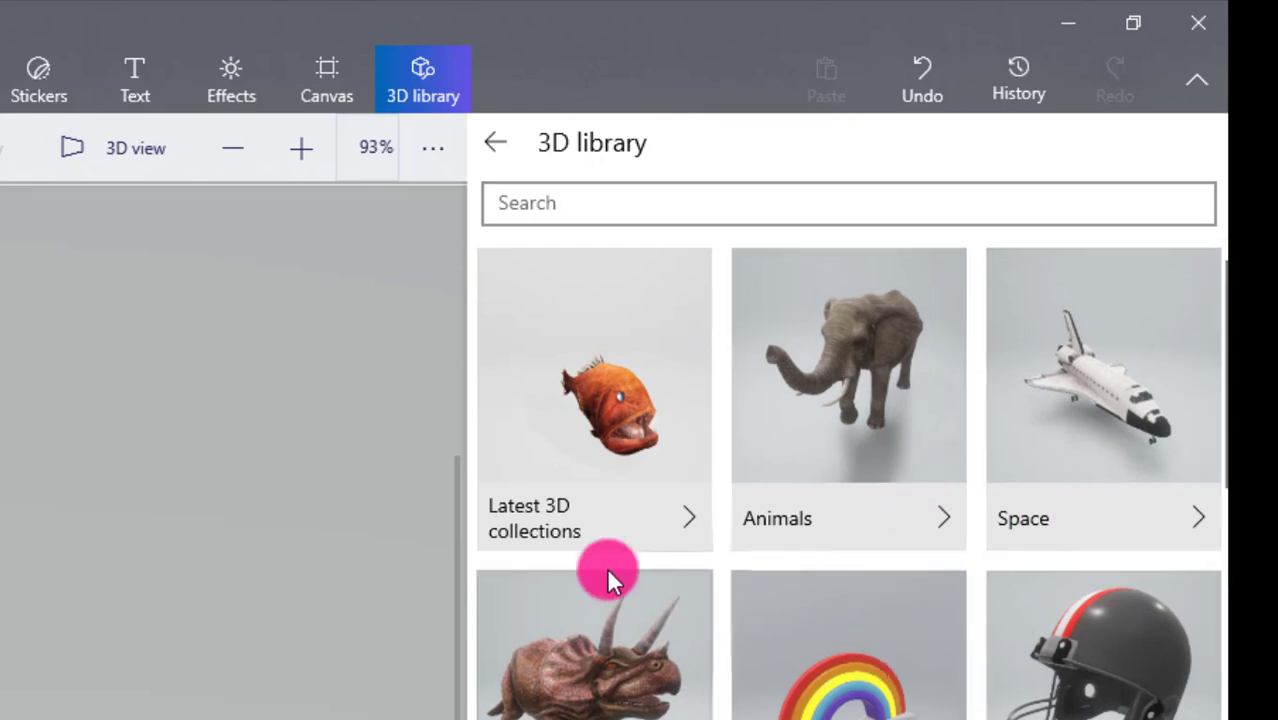
Search the 3D library for "Sun" and insert the model named The Sun
click(531, 197)
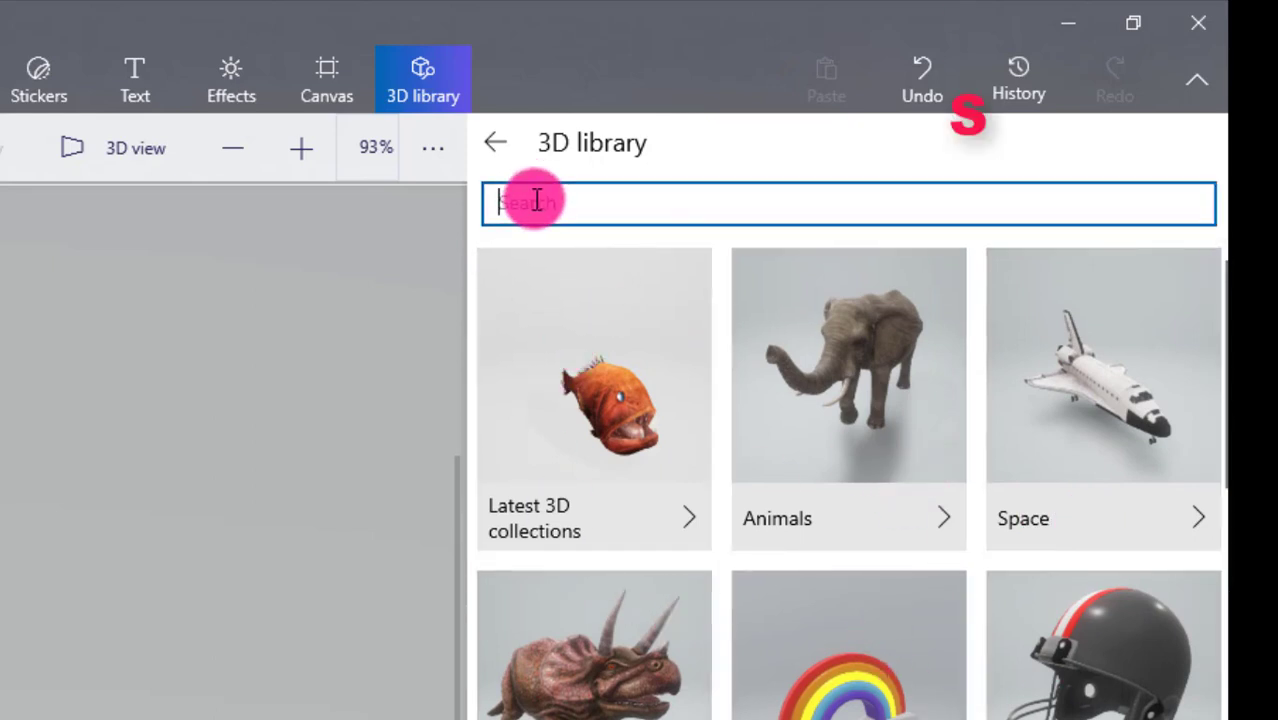
text(Sun)
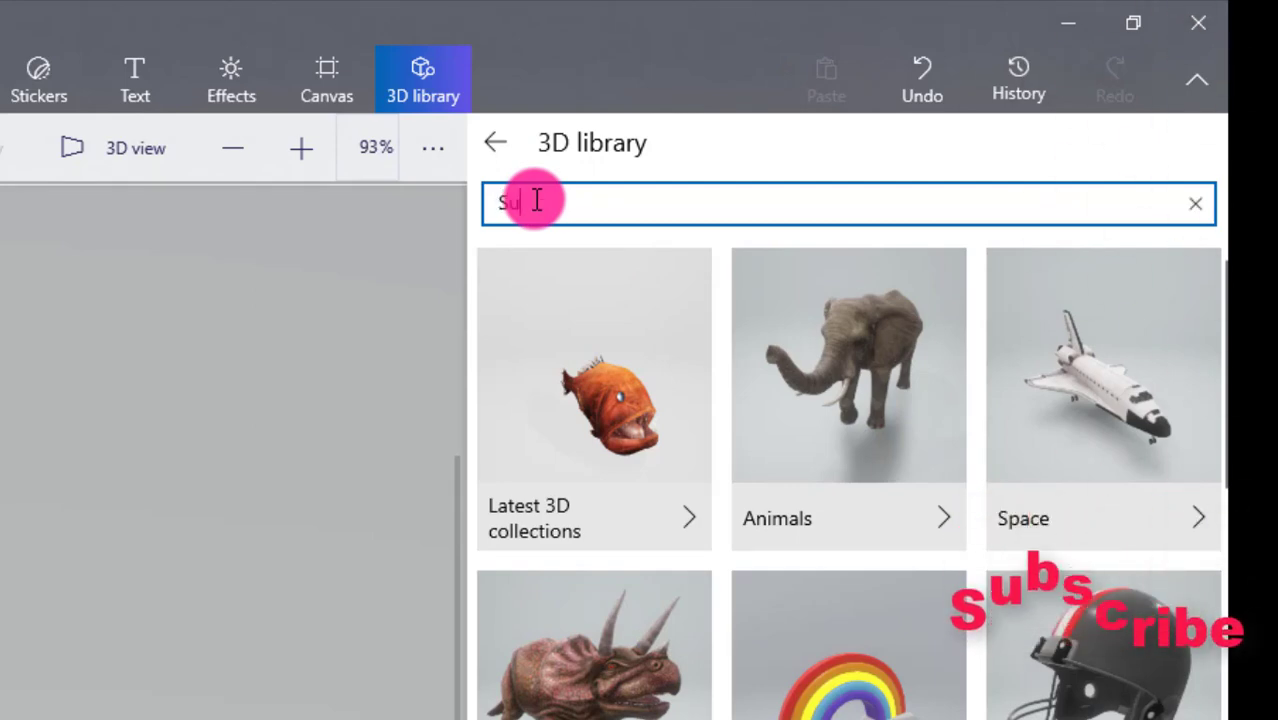
key(Return)
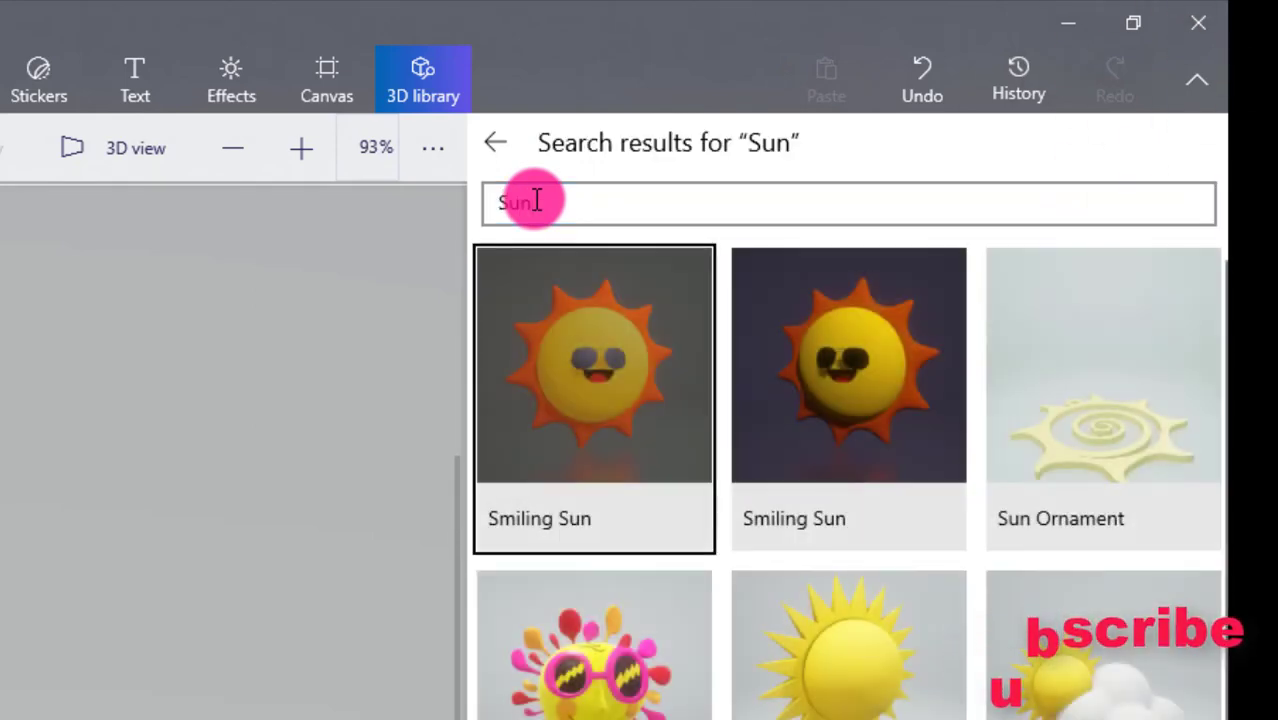
drag(1222, 404, 1222, 550)
click(851, 547)
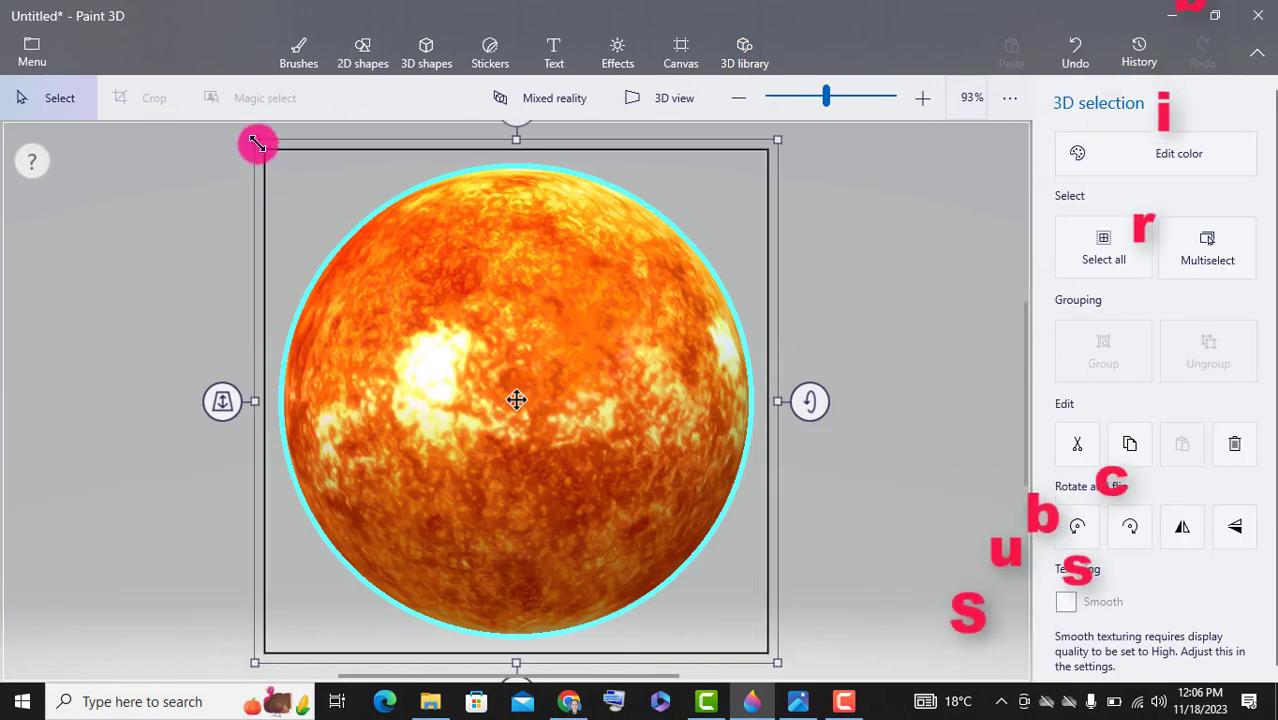
Shrink the sun model to a small sphere and place it slightly above and left of the canvas centre
drag(255, 142, 653, 489)
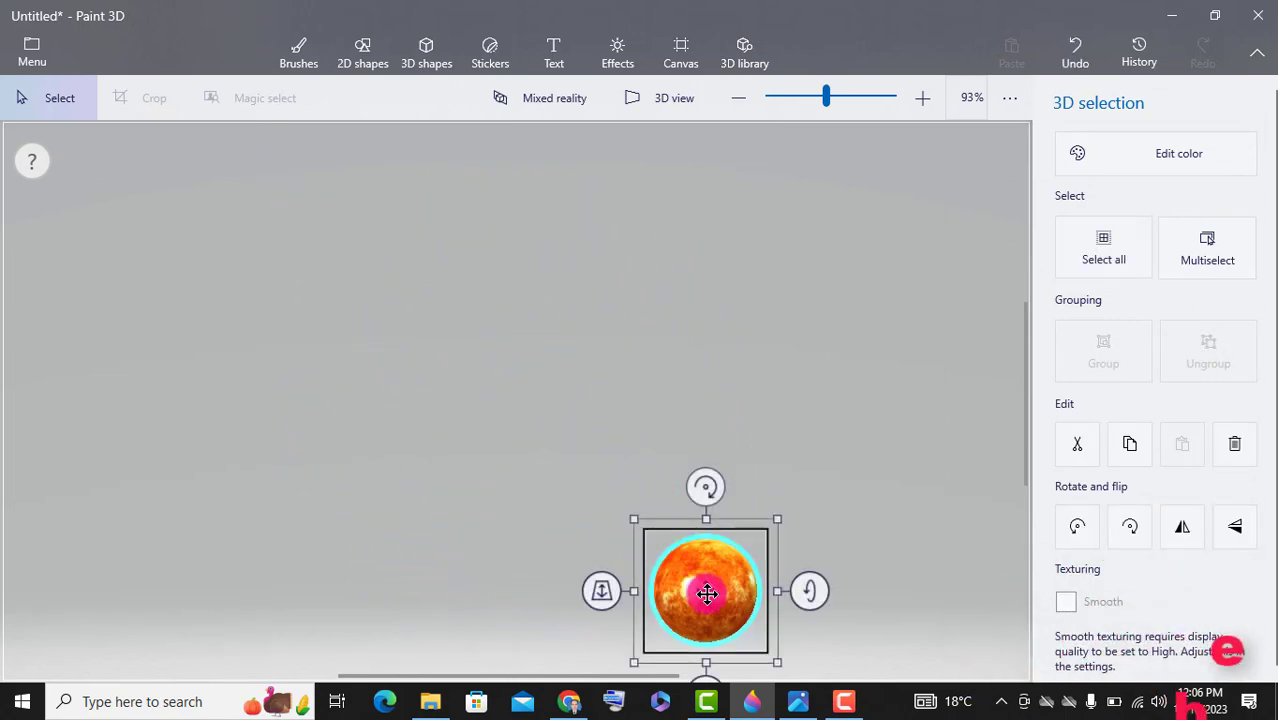
drag(707, 596, 462, 366)
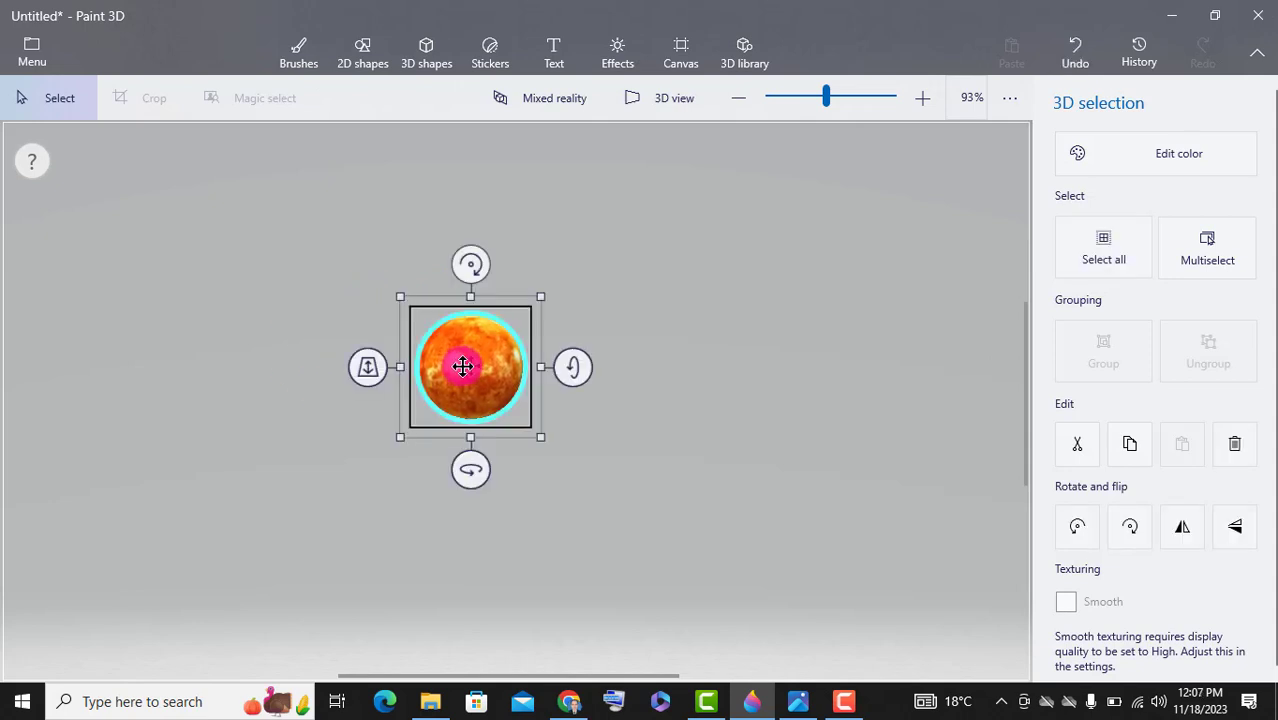
click(591, 437)
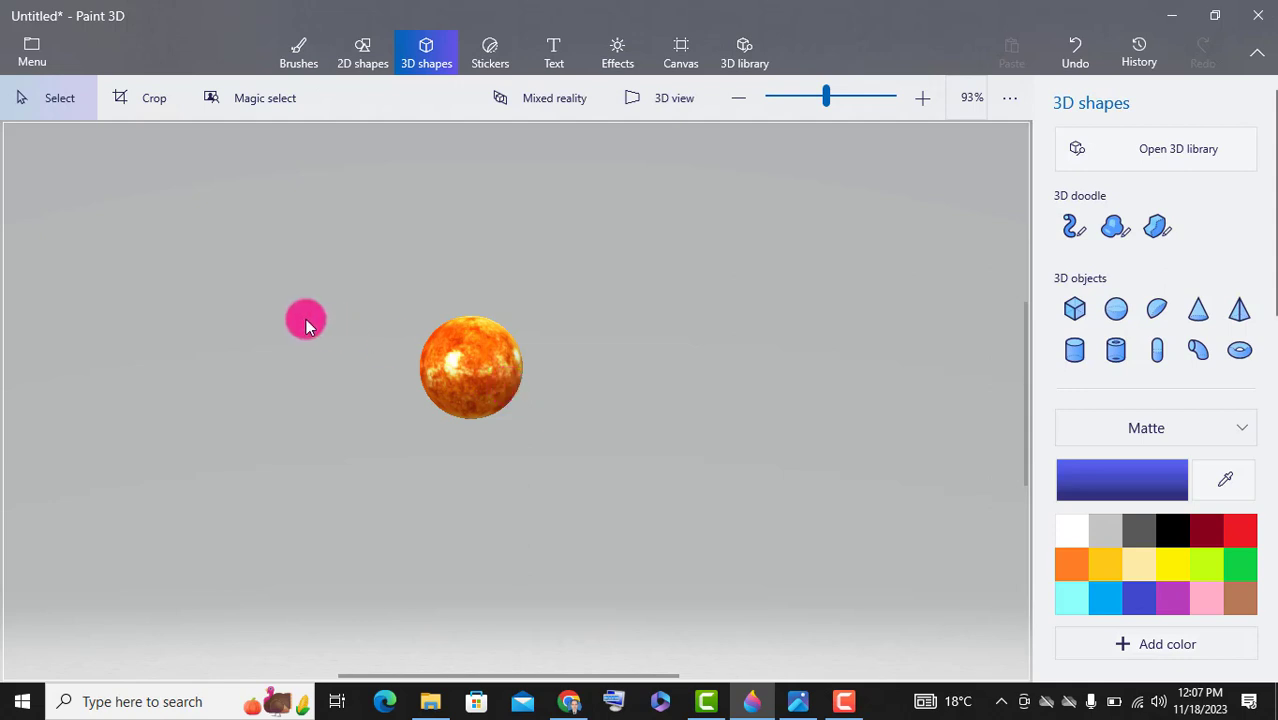
Add a 2D text label reading "Sun" just right of the sun model and make its text box slightly smaller
click(552, 52)
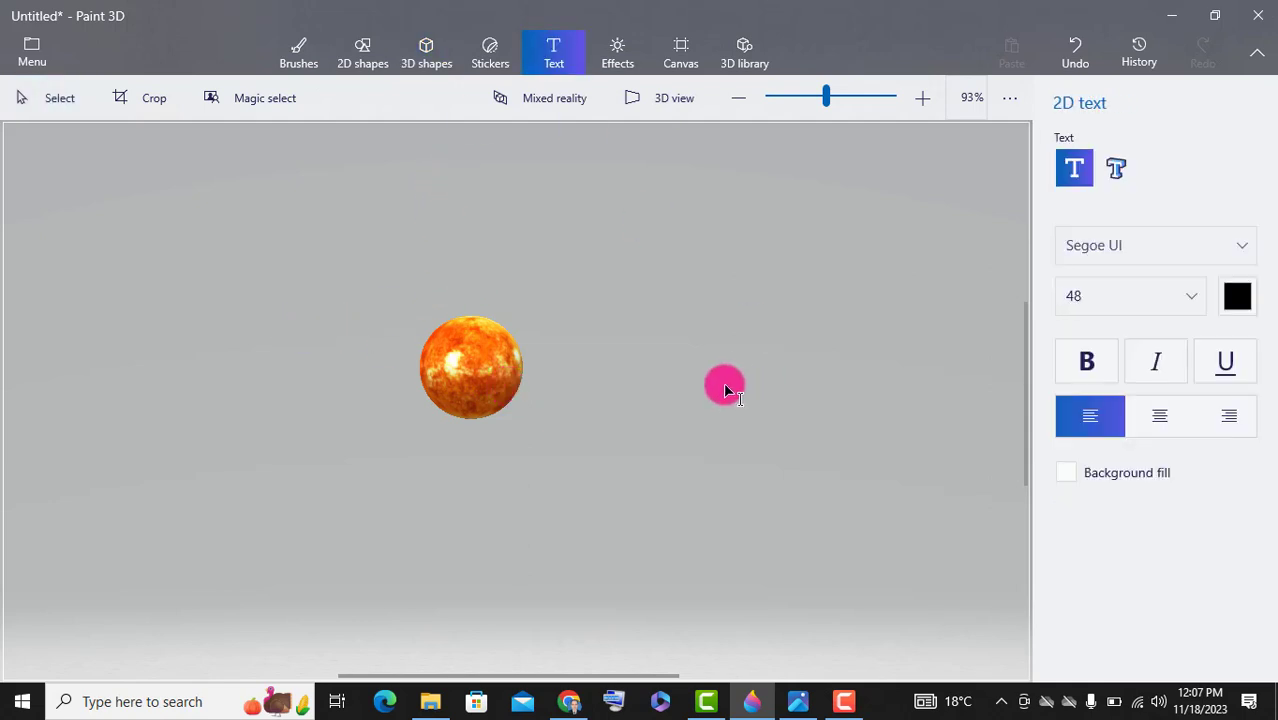
click(533, 357)
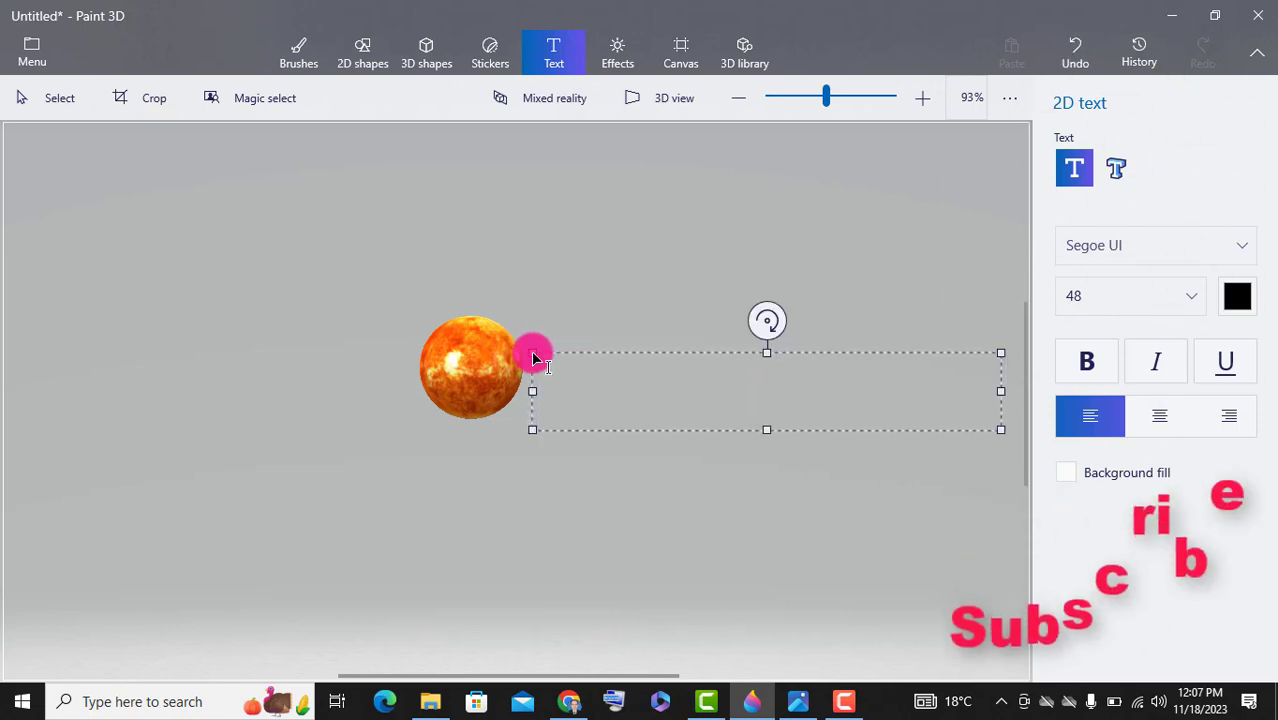
text(Sun)
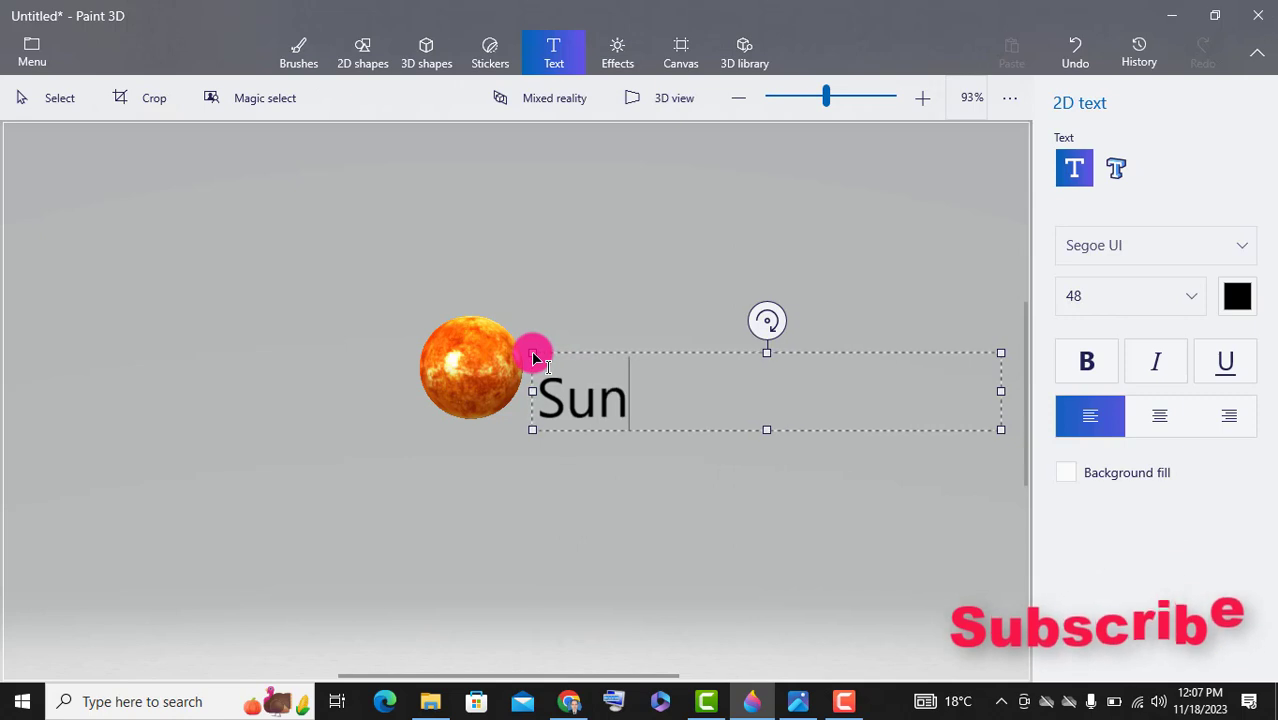
key(Return)
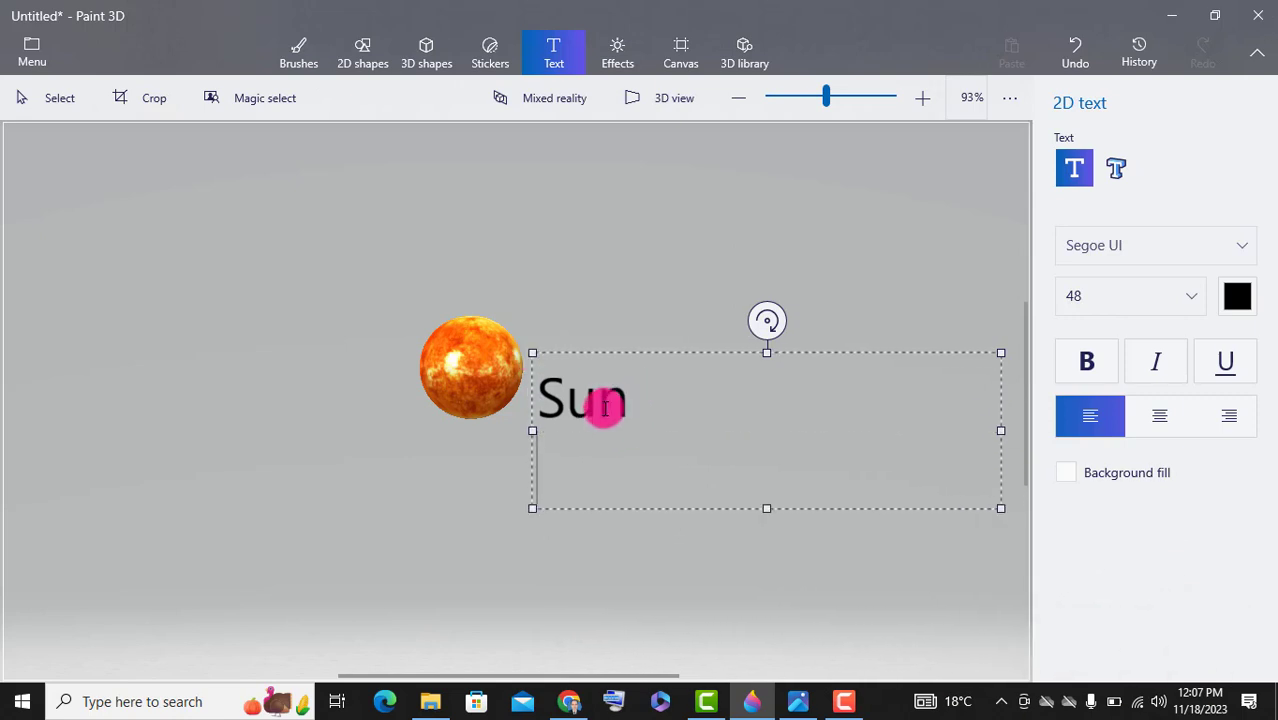
drag(1001, 514, 947, 488)
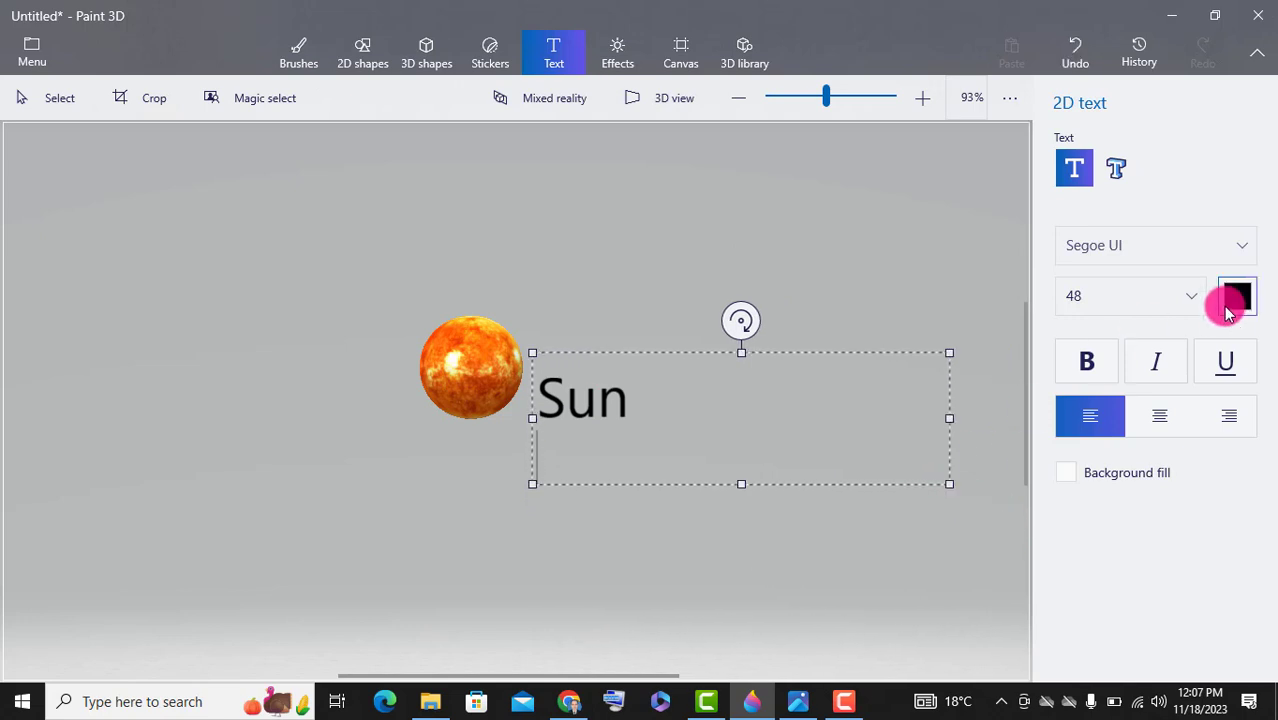
Set the 2D text font size to 20 and the text colour to dark red
click(1195, 302)
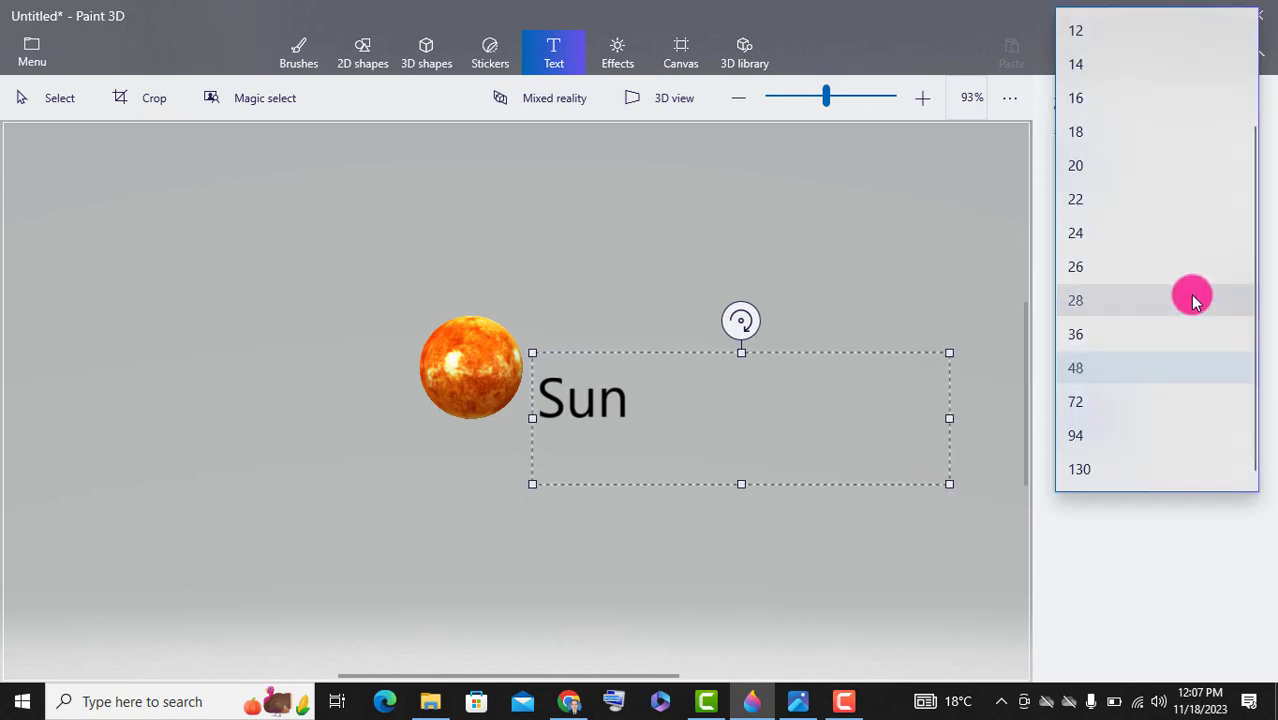
click(1075, 165)
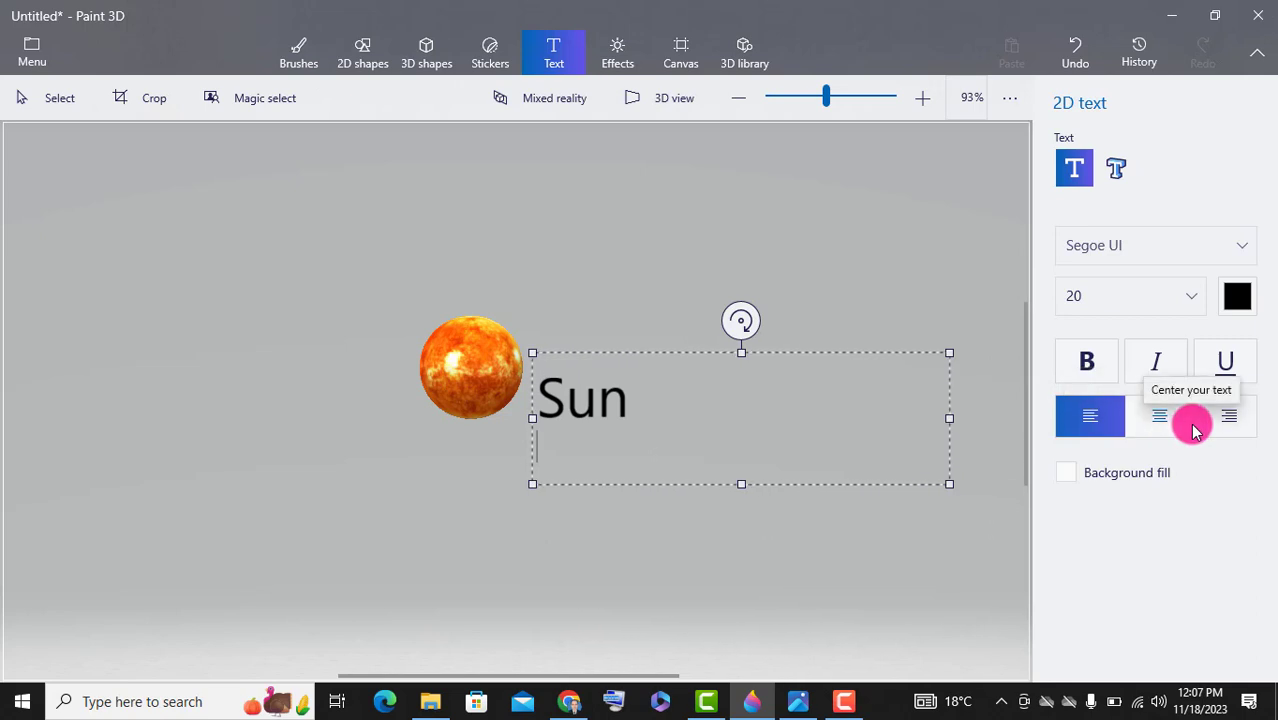
click(1238, 300)
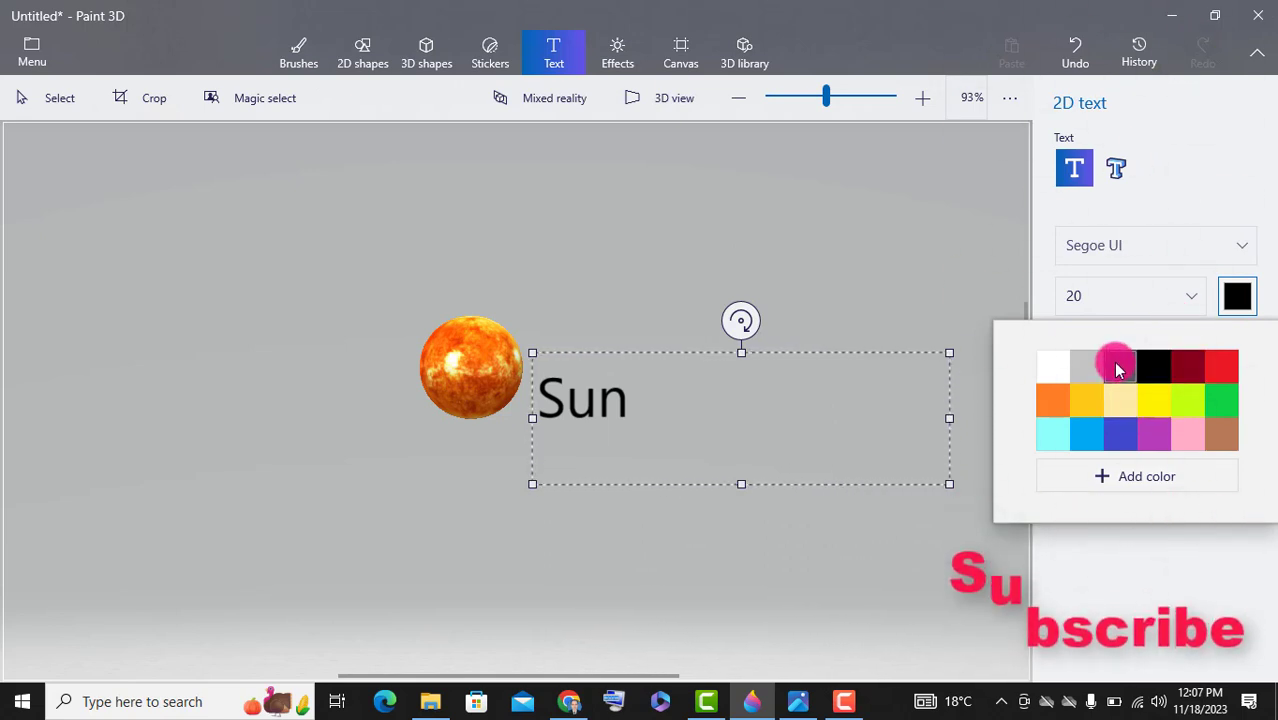
click(1185, 368)
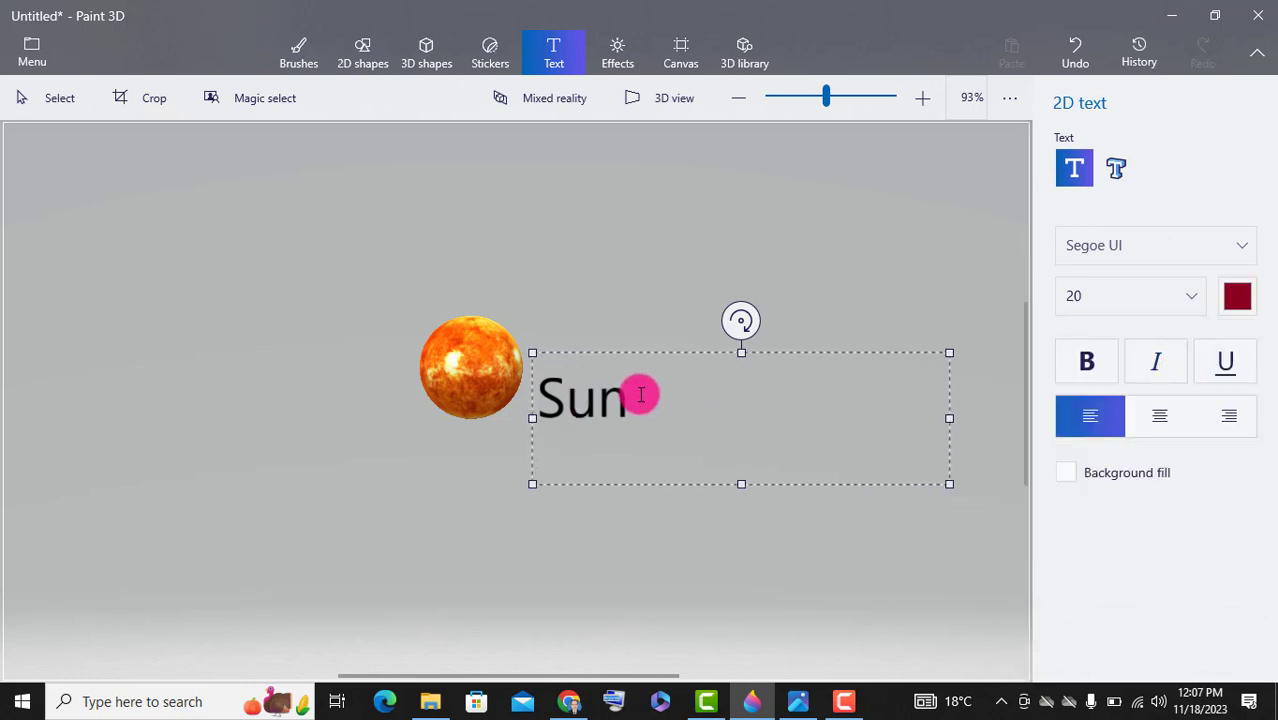
Recolour the word "Sun" in the label dark red and finish the text
drag(640, 390, 549, 392)
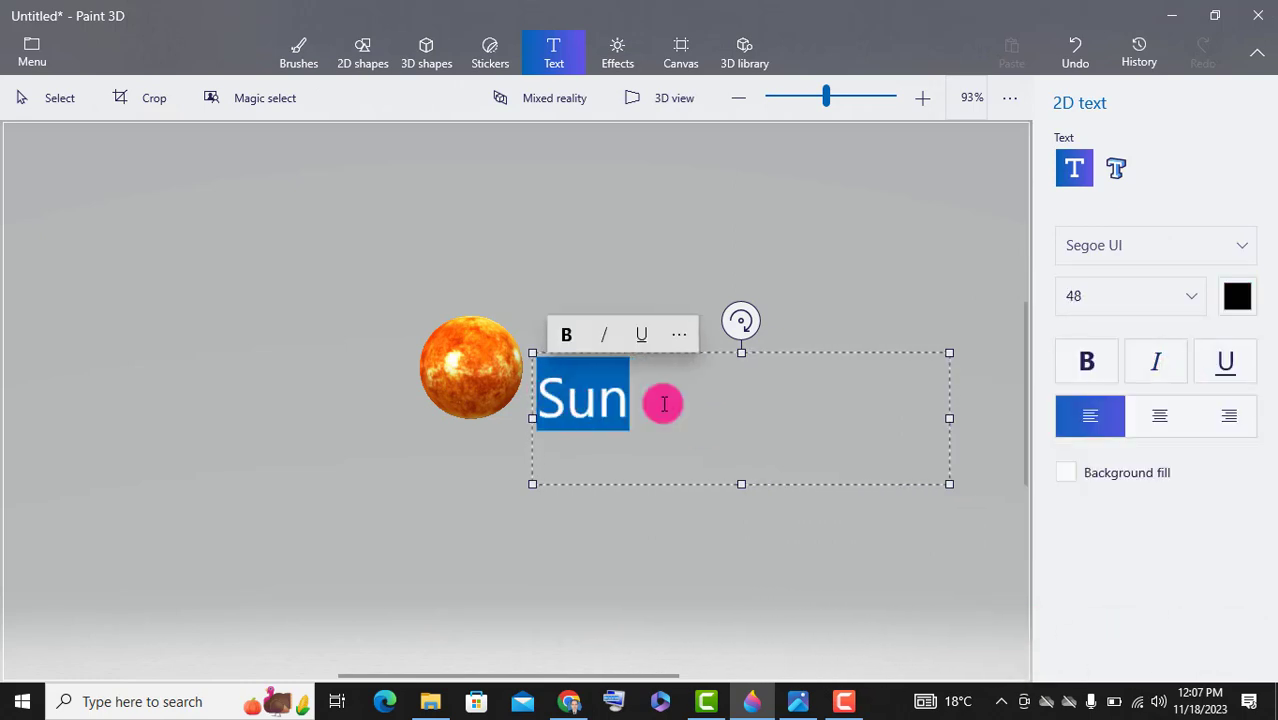
click(1237, 298)
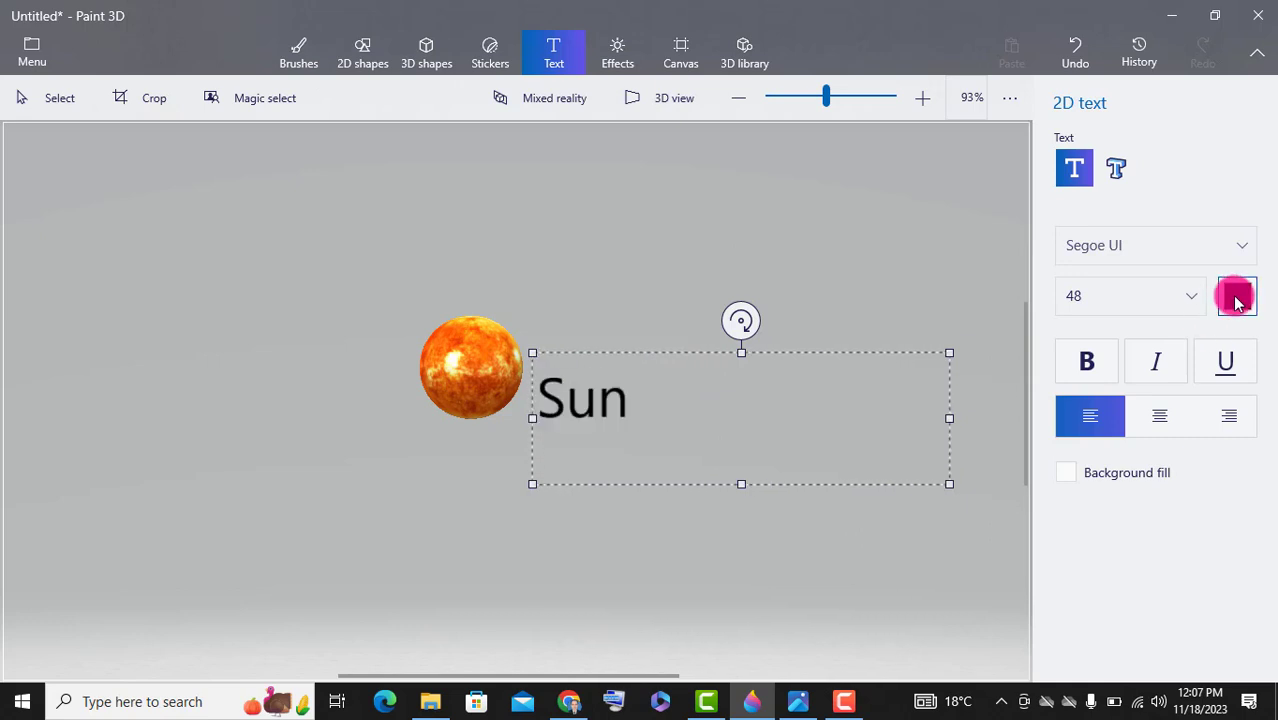
click(1180, 366)
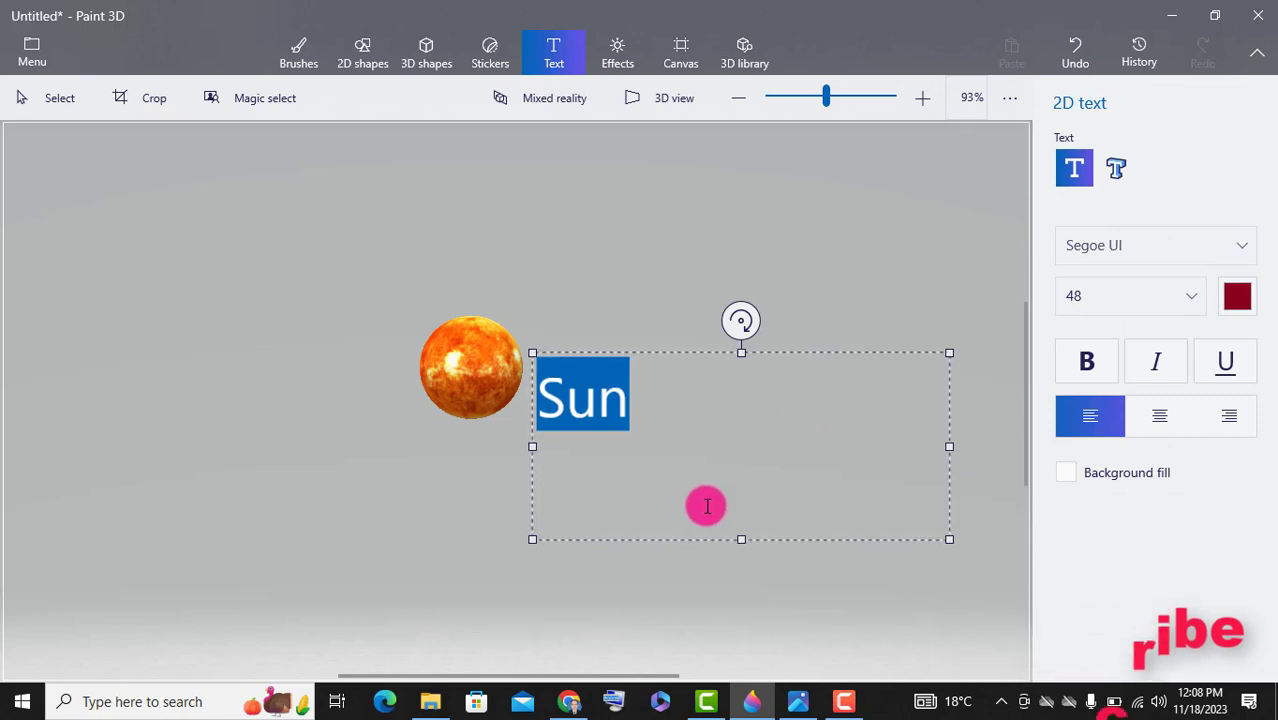
click(707, 505)
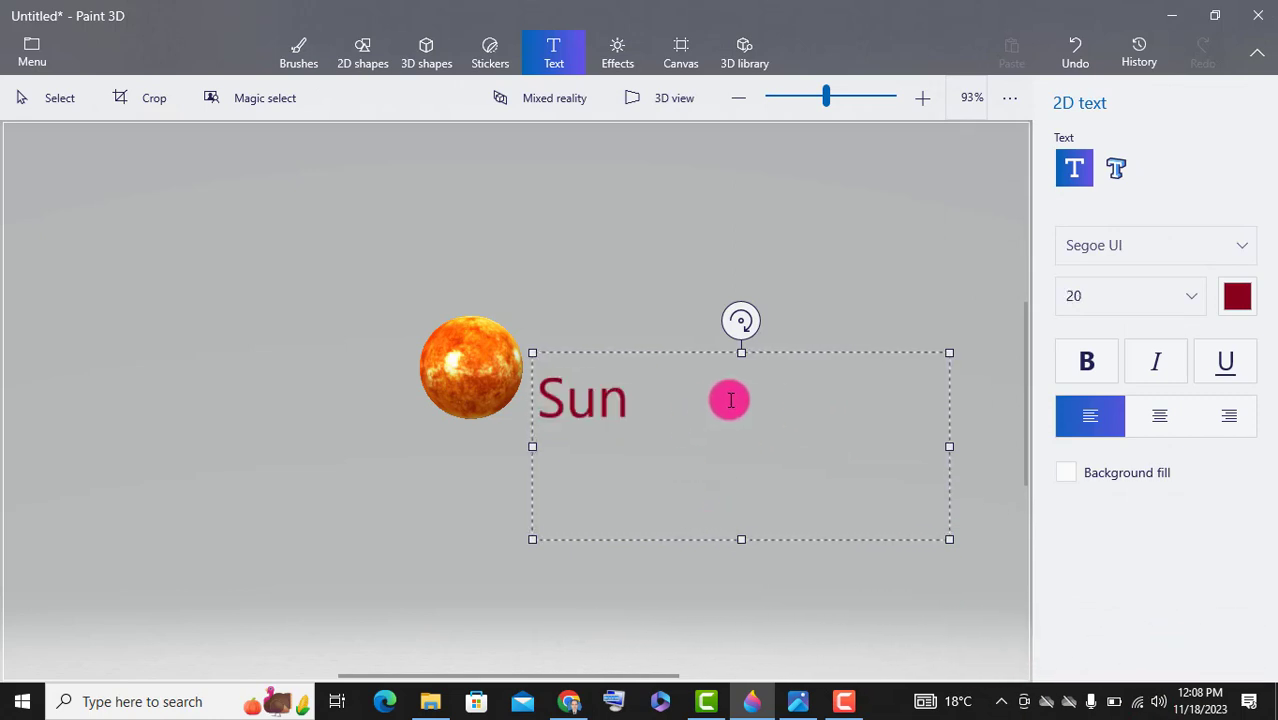
click(825, 562)
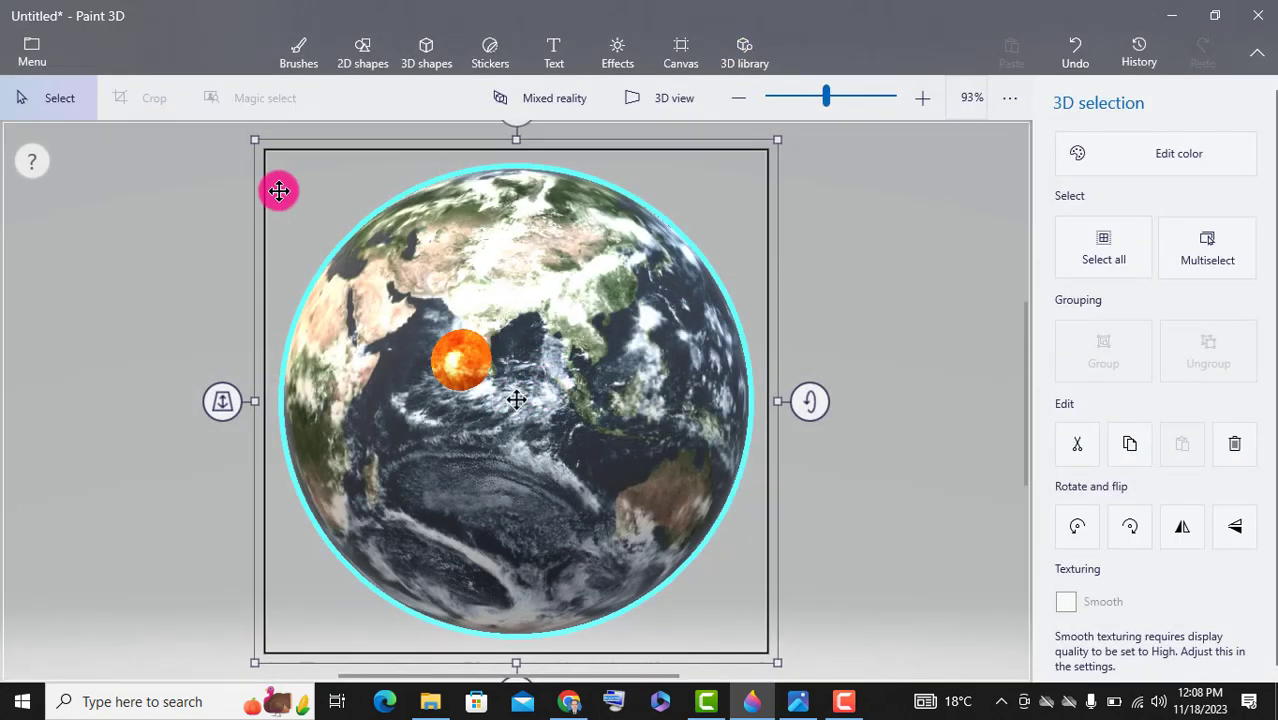
Shrink the Earth model to roughly the size of the sun model
drag(250, 135, 549, 362)
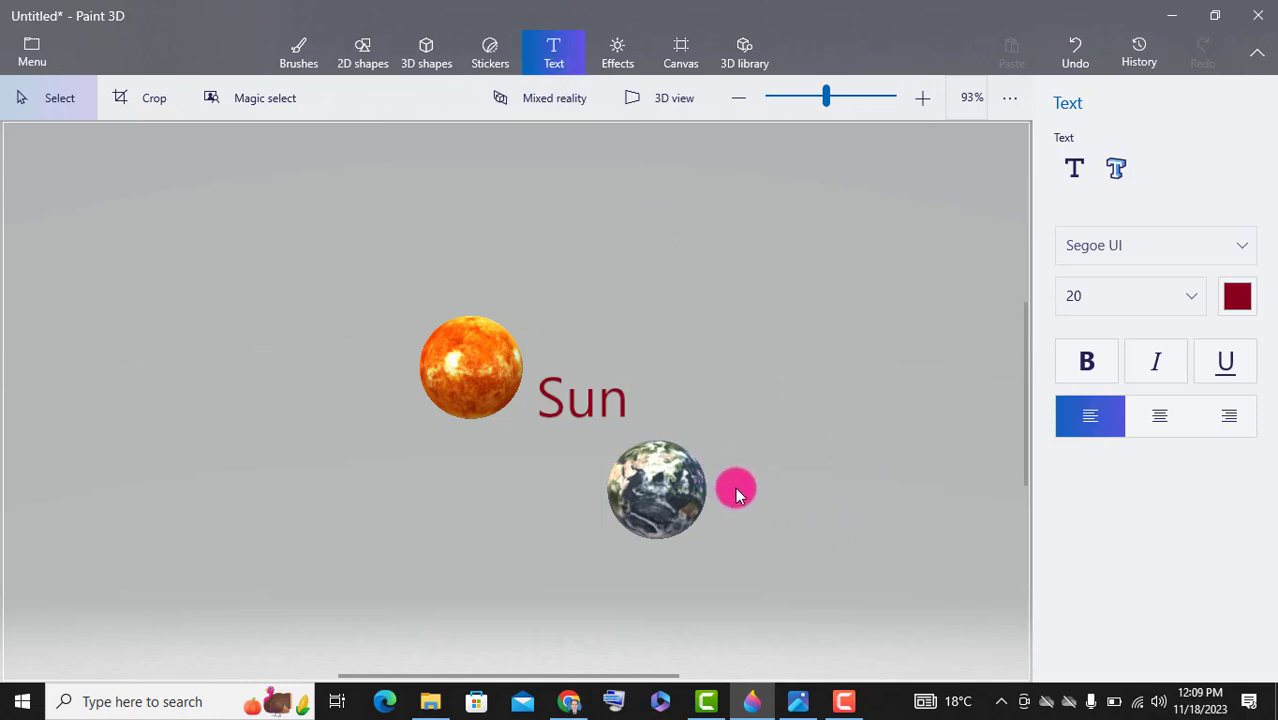
Add a 2D text label reading "Earth" beside the Earth model, on the side away from the sun
click(1073, 168)
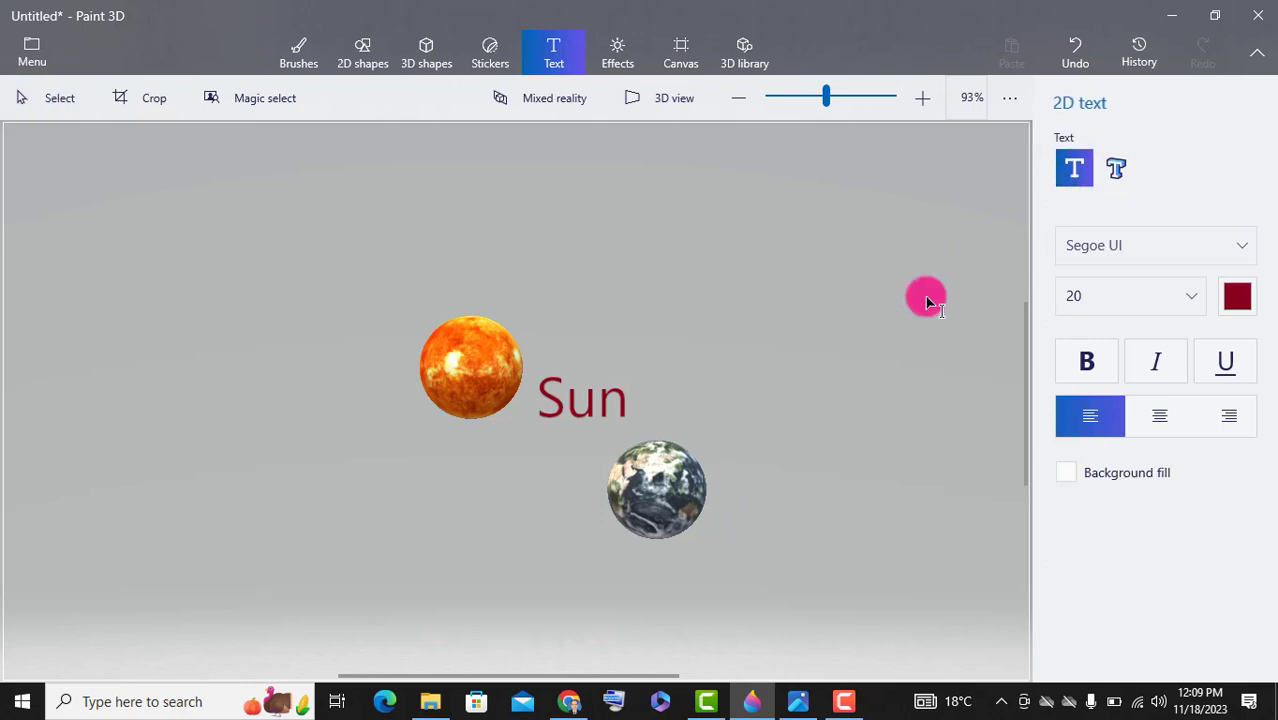
click(729, 468)
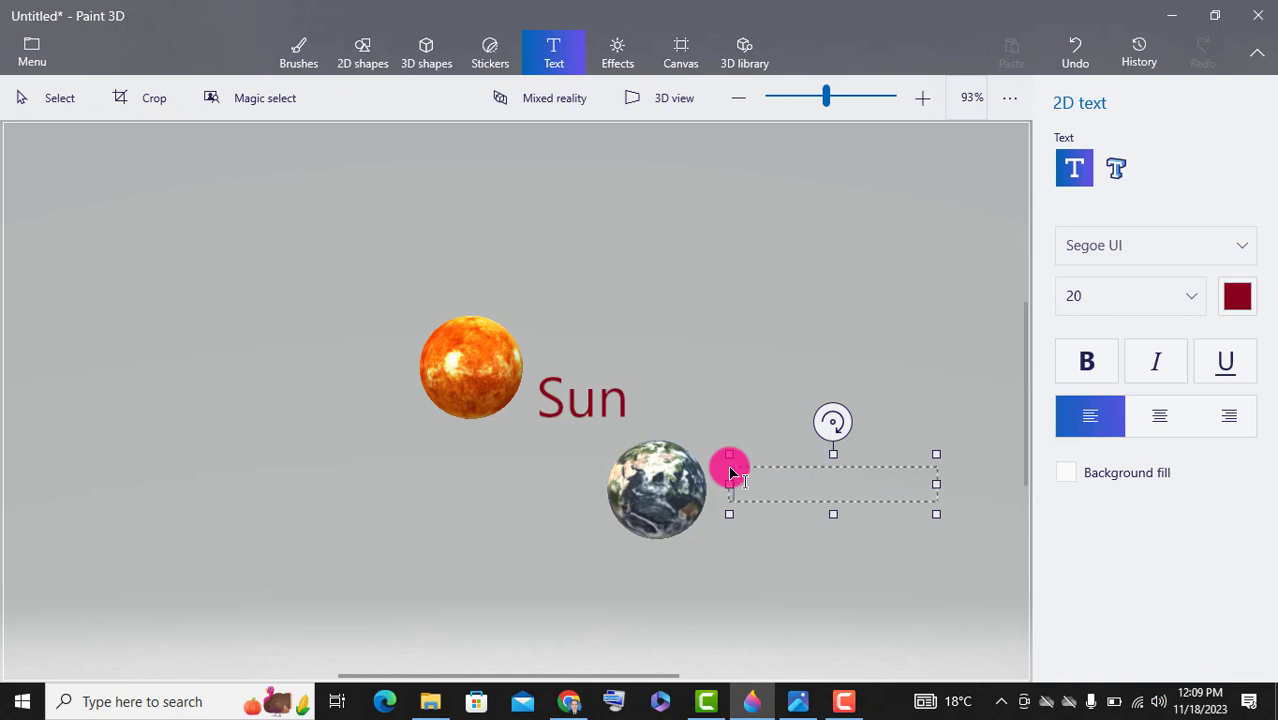
text(Earth)
click(776, 423)
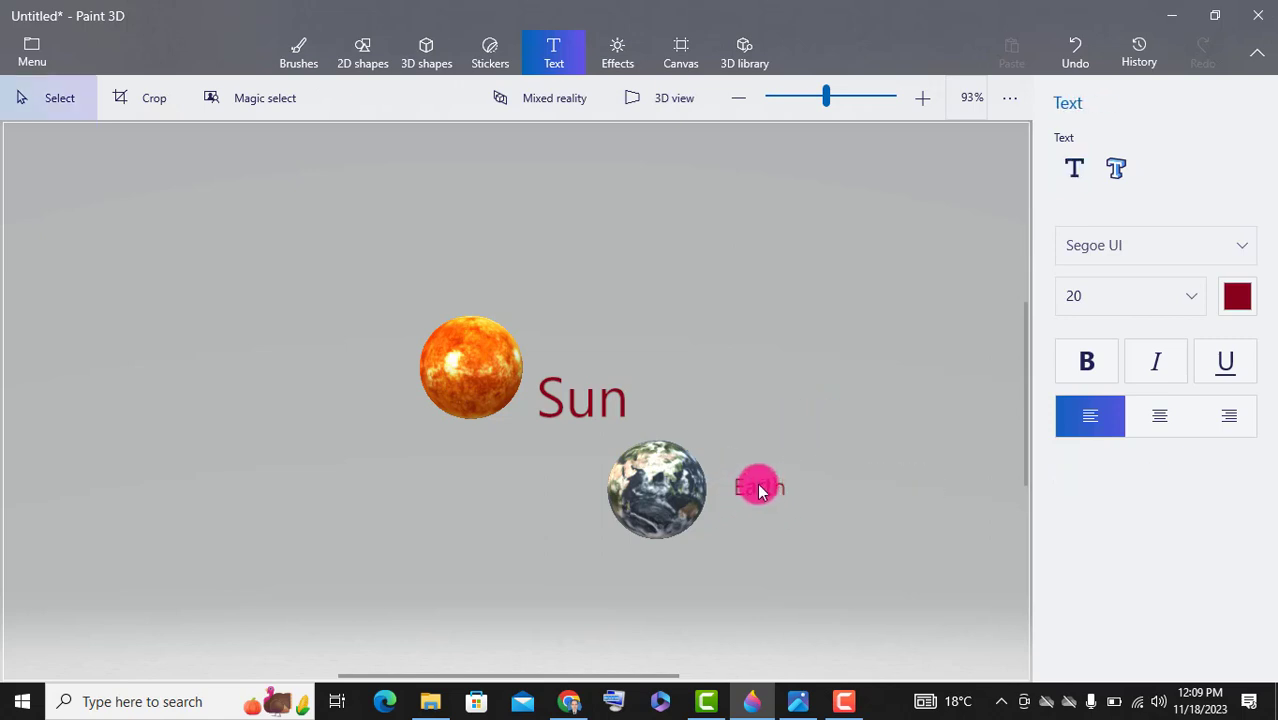
Search the 3D library for "Moon" and insert the grey spherical model titled "Moon" into the scene
text(oon)
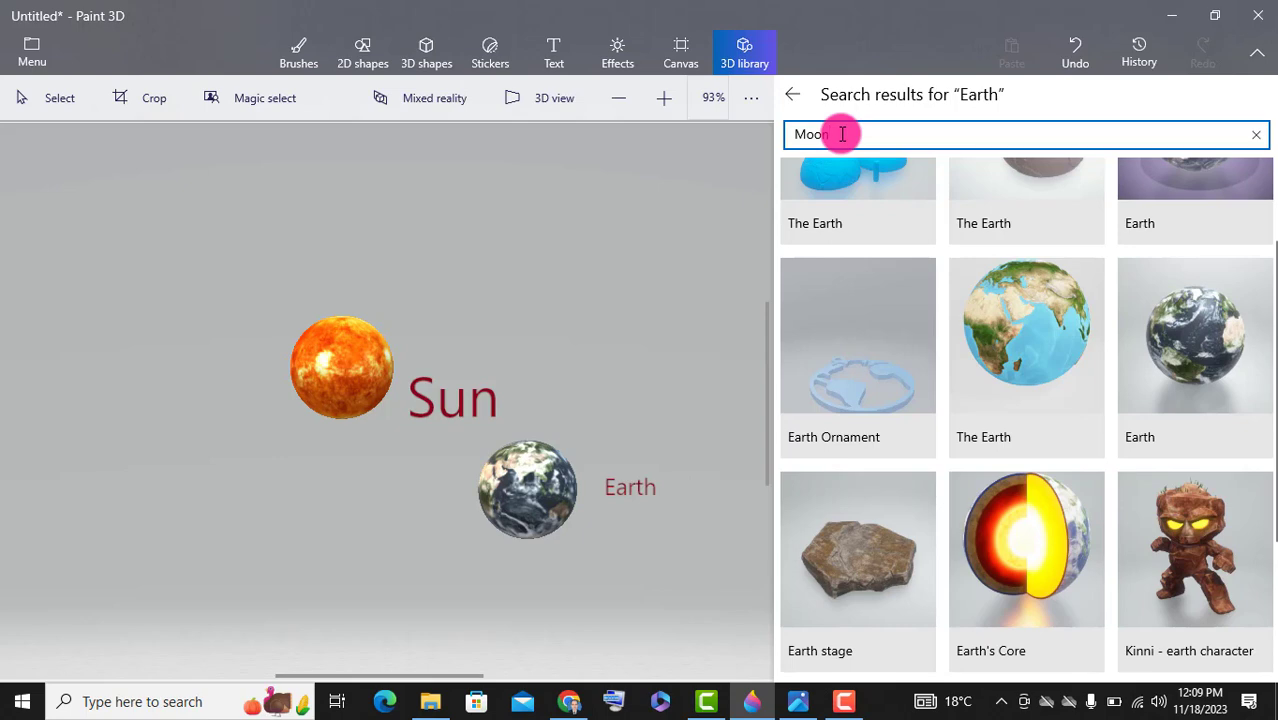
key(Return)
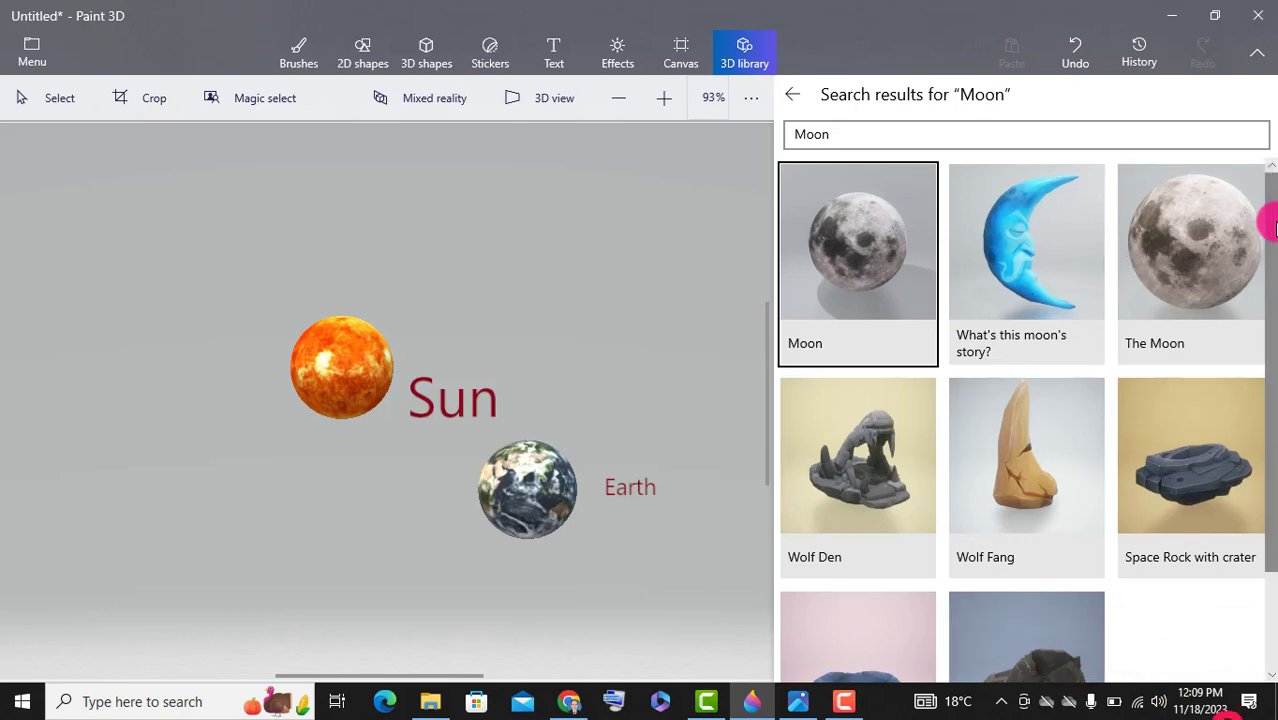
drag(1270, 214, 1268, 375)
drag(1270, 316, 1270, 214)
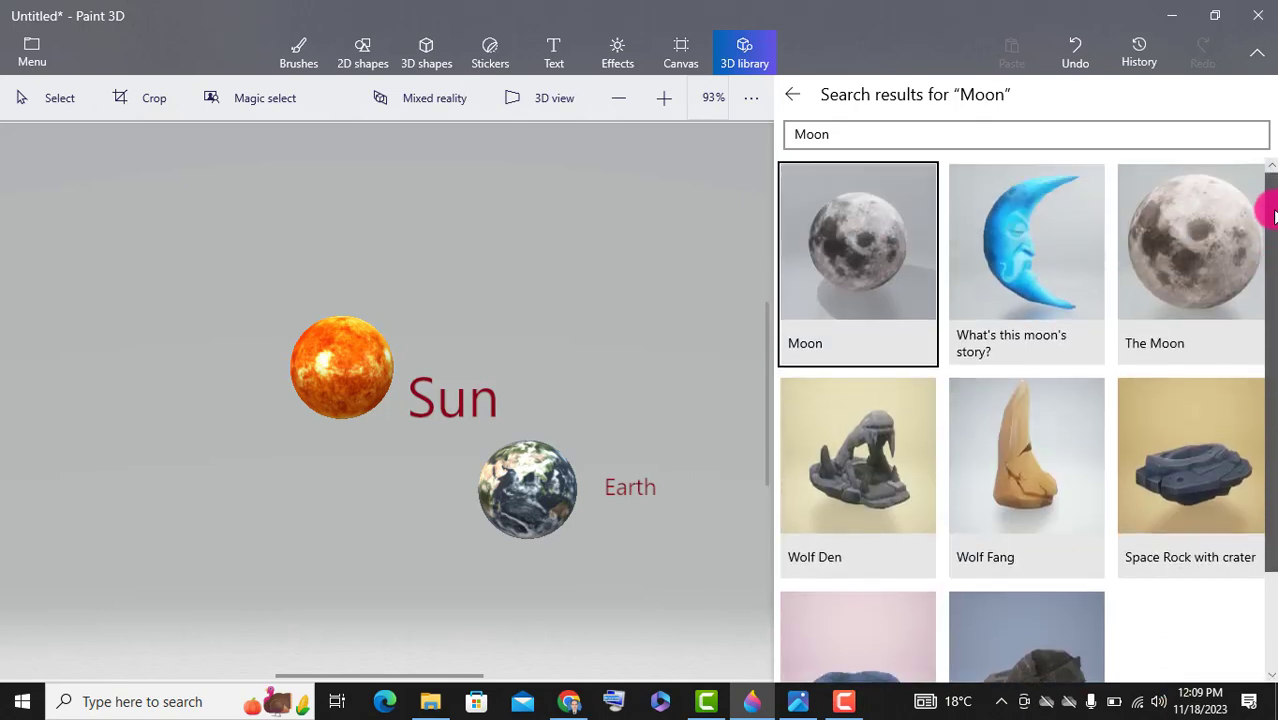
click(864, 284)
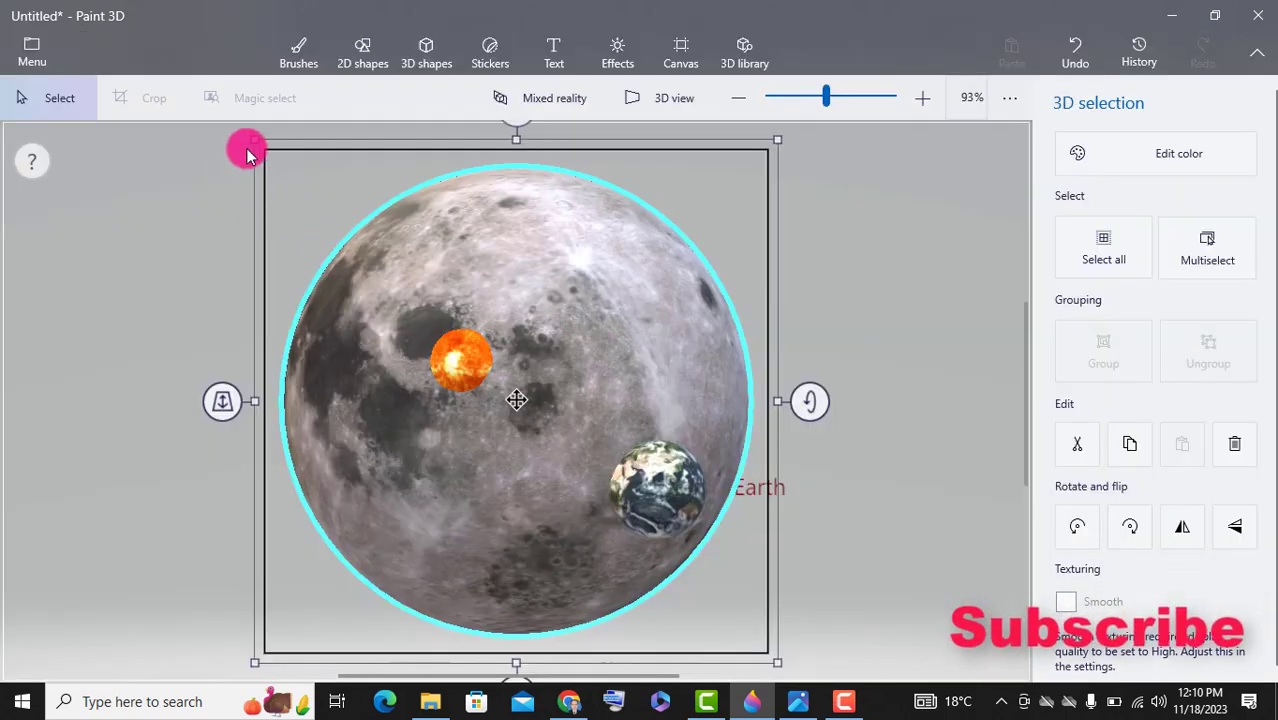
Shrink the moon model to less than half of Earth's diameter and place it against Earth's lower-left edge
drag(256, 142, 692, 566)
drag(738, 625, 588, 541)
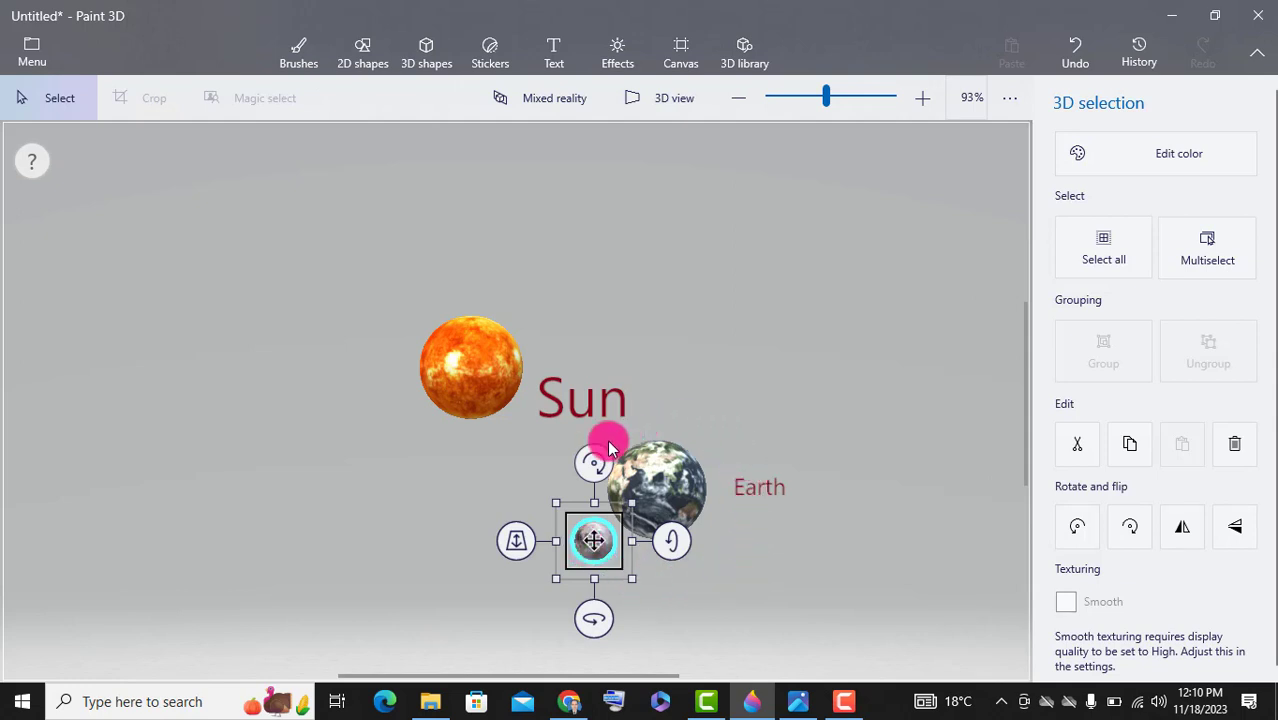
Start the Text tool to label the moon model
click(553, 53)
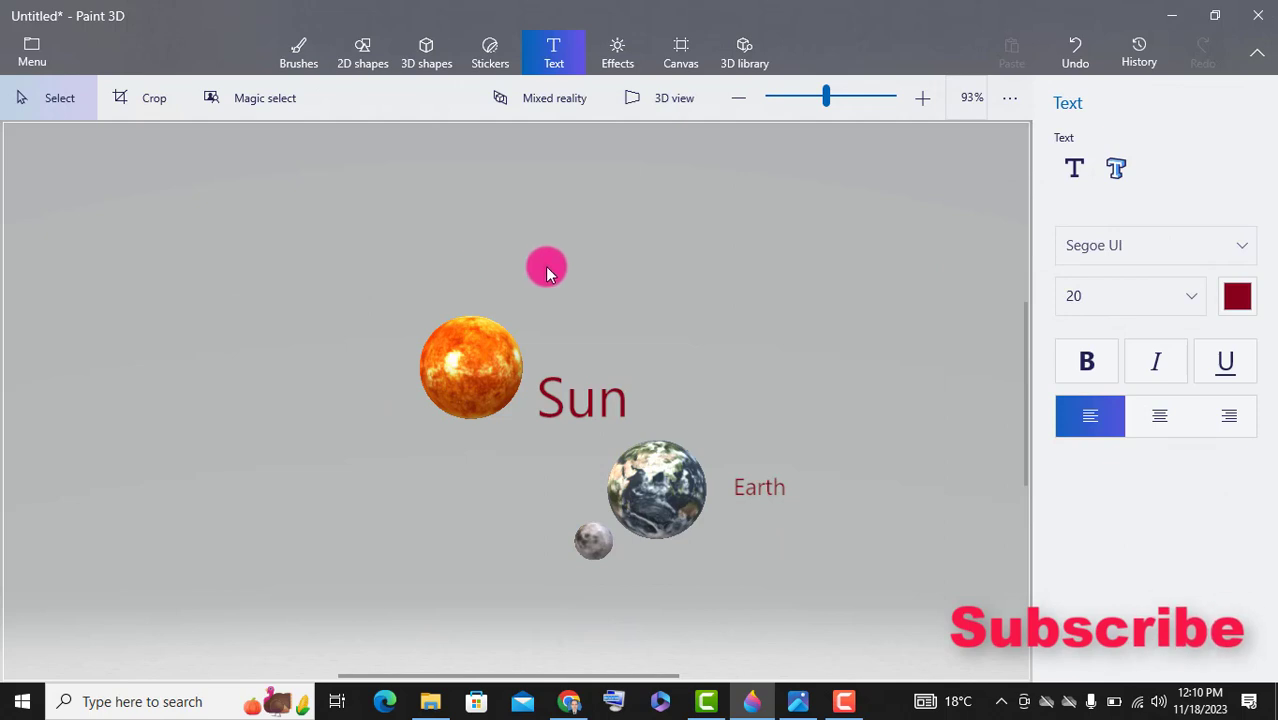